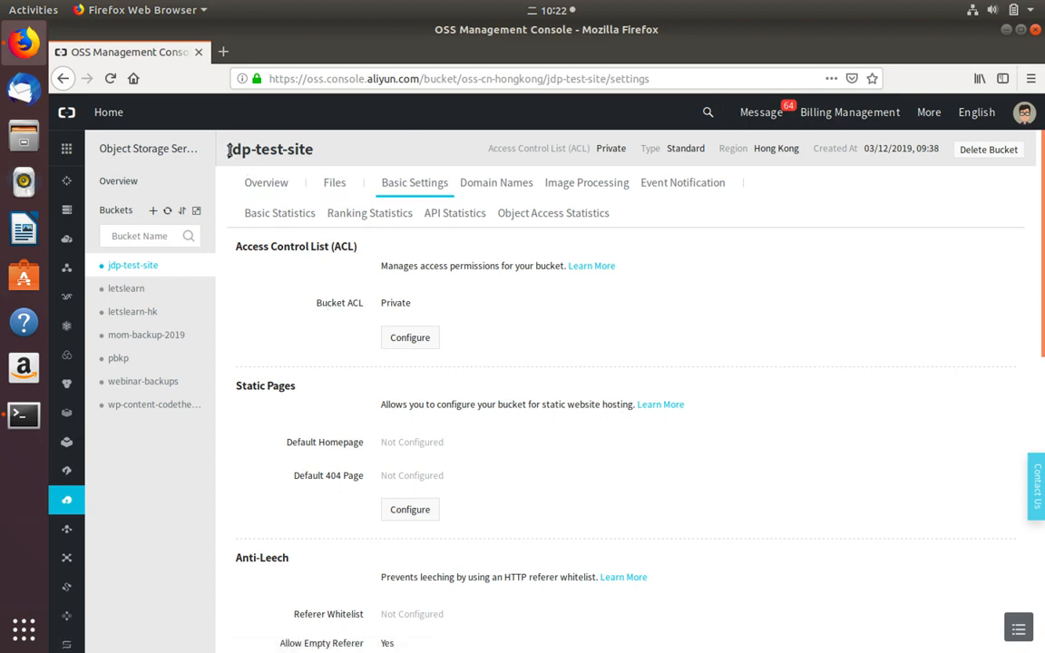
- Show the jdp-test-site bucket's Files list, which reads "No data available."
left_click_drag(228, 151, 331, 150)
left_click(332, 154)
left_click(334, 181)
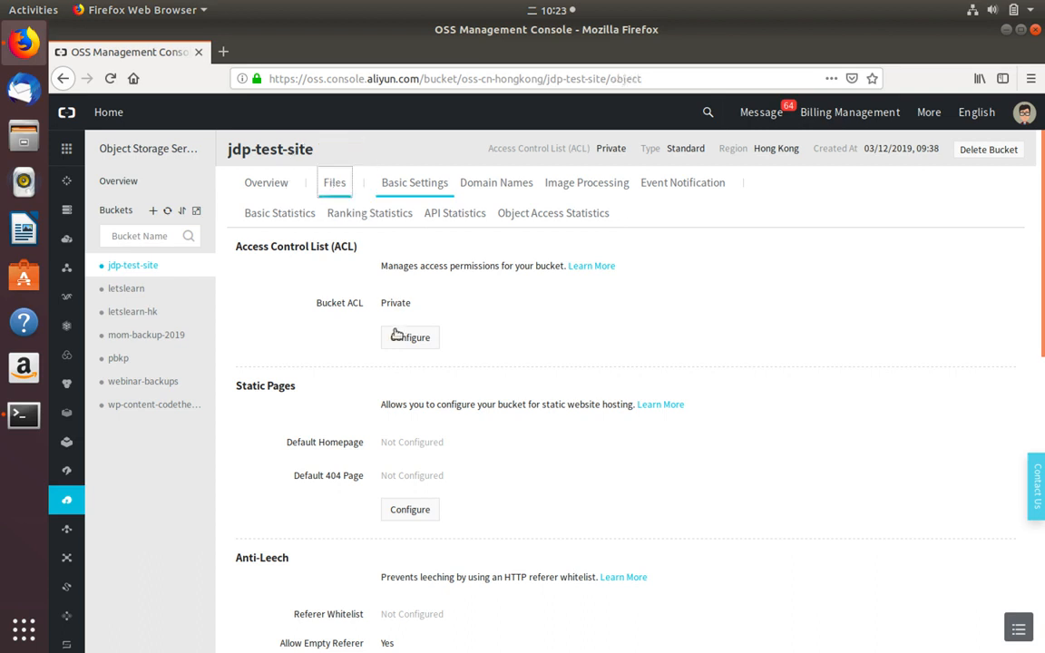
triple_click(265, 147)
double_click(263, 146)
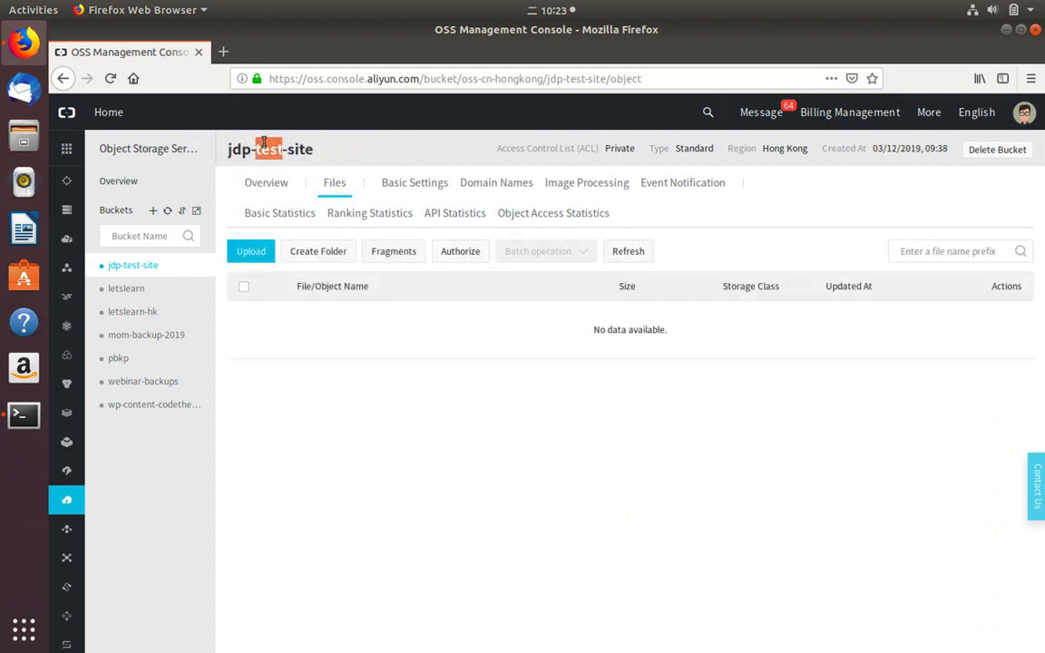
double_click(289, 150)
left_click_drag(230, 150, 332, 160)
left_click(274, 153)
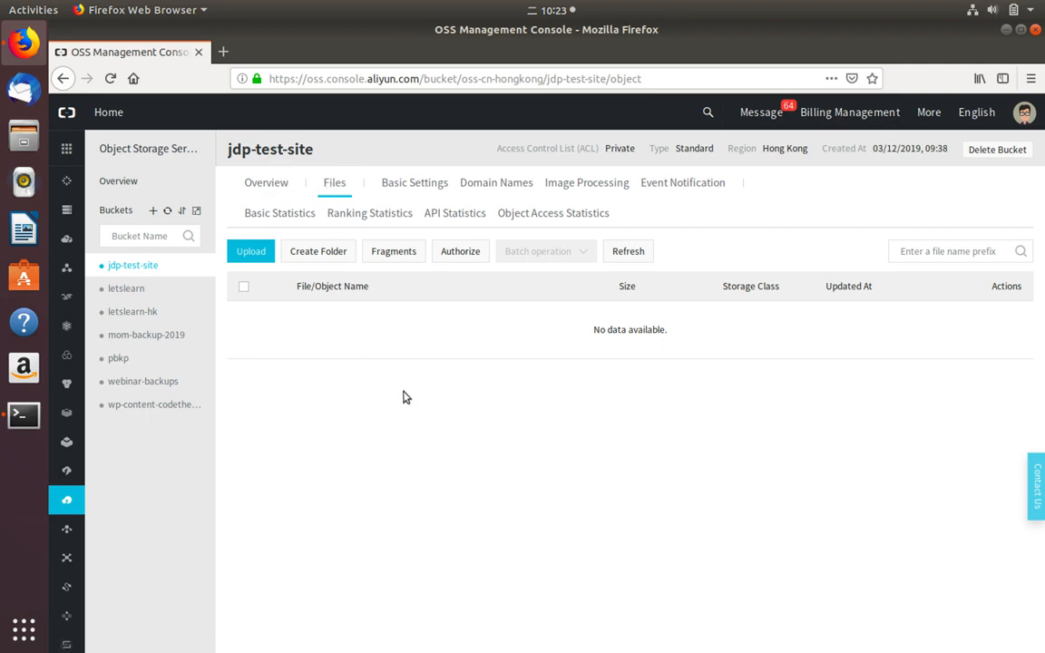
- Run 'aliyun oss cp . oss://jdp-test-site --recursive', uploading 59 files and 16 directories
left_click(24, 415)
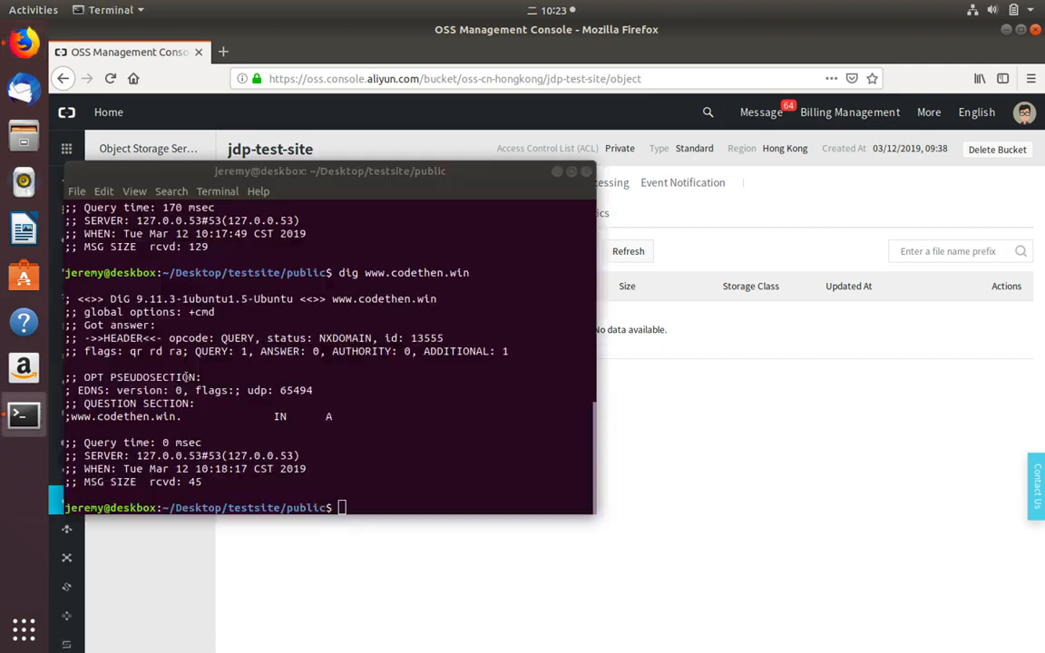
type("clear")
key("Return")
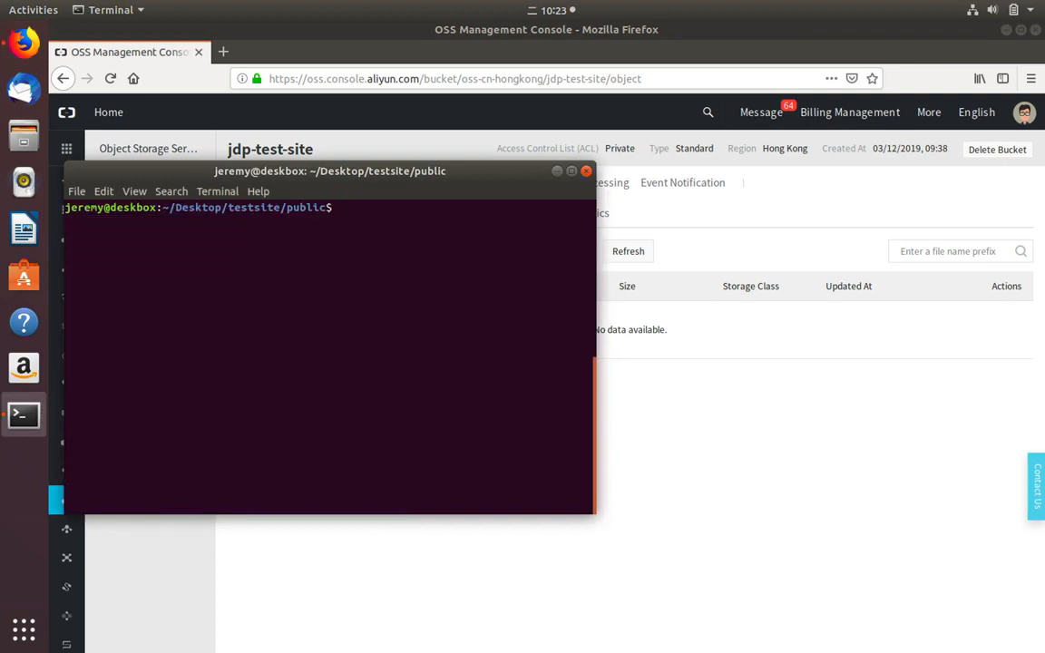
type("aliyun oss cp .")
double_click(298, 210)
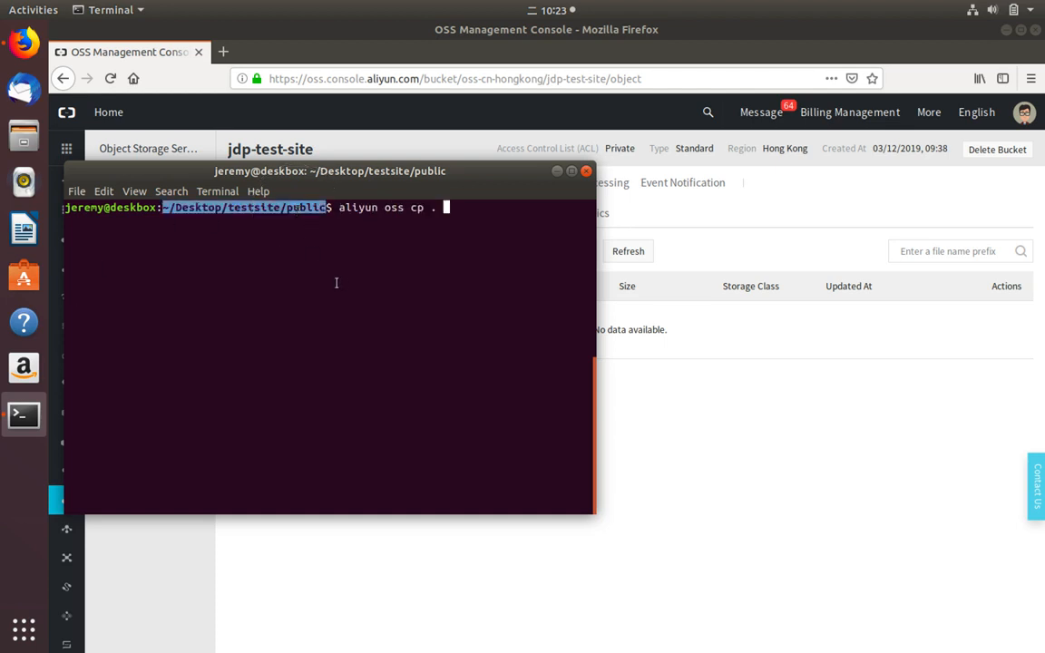
left_click(337, 283)
type("oss://")
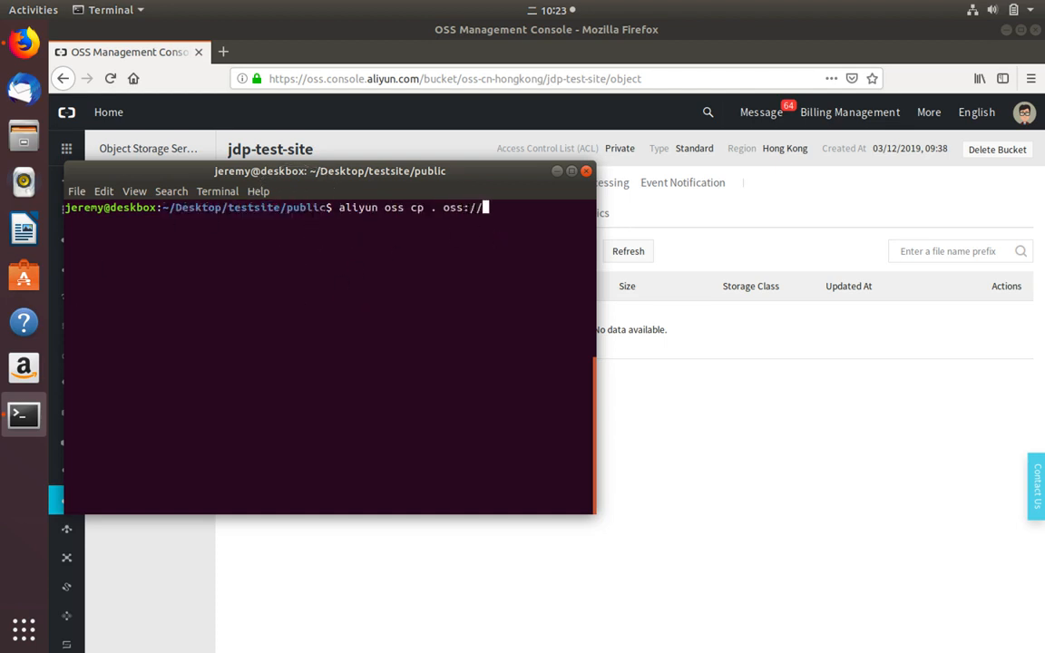
type("jdp-test-site --re")
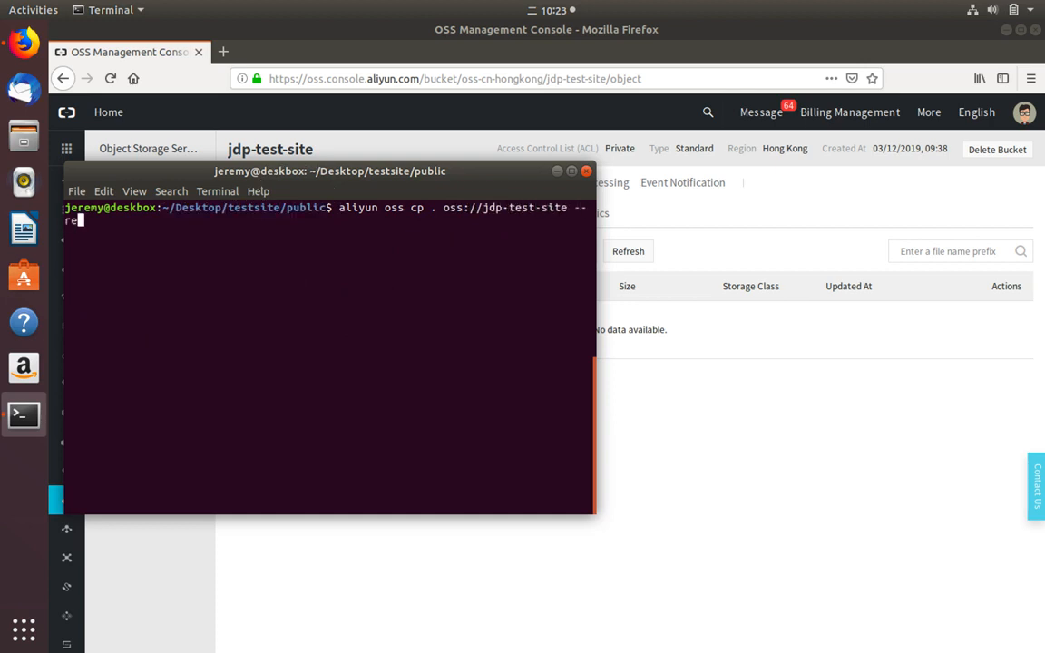
type("cursive")
key("Return")
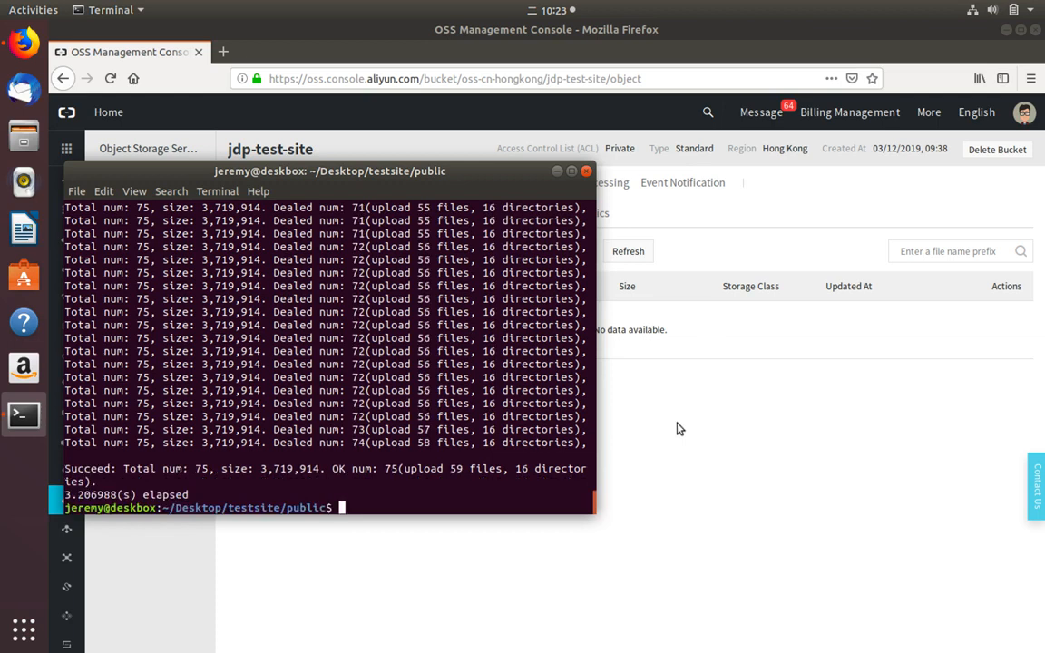
left_click(667, 395)
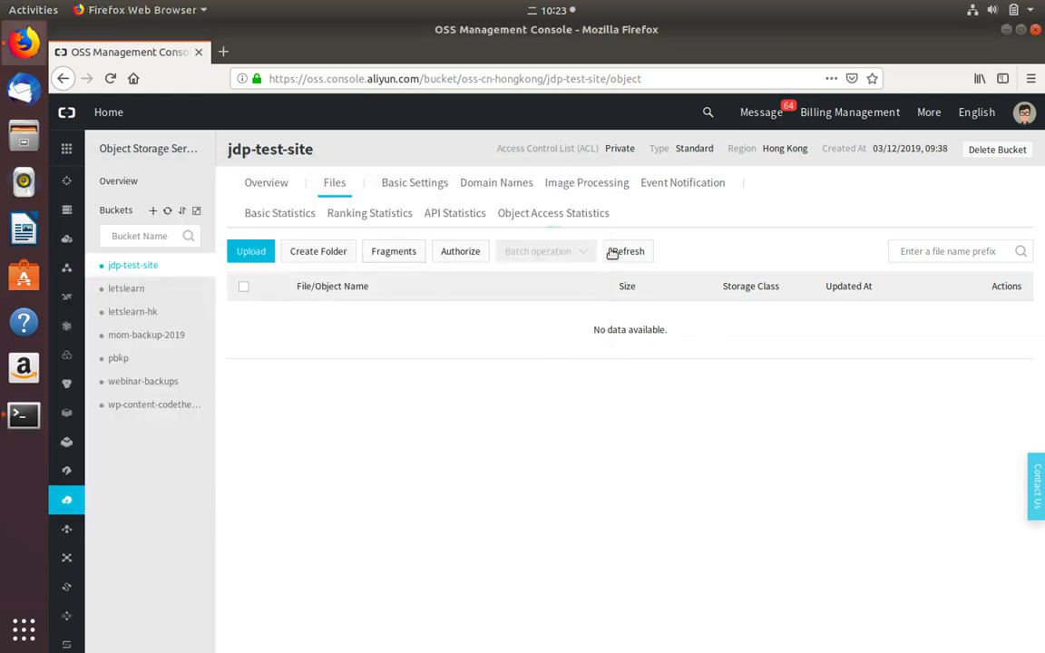
- Refresh the file list to show the uploaded folders, then set the bucket ACL to Public Read
left_click(614, 251)
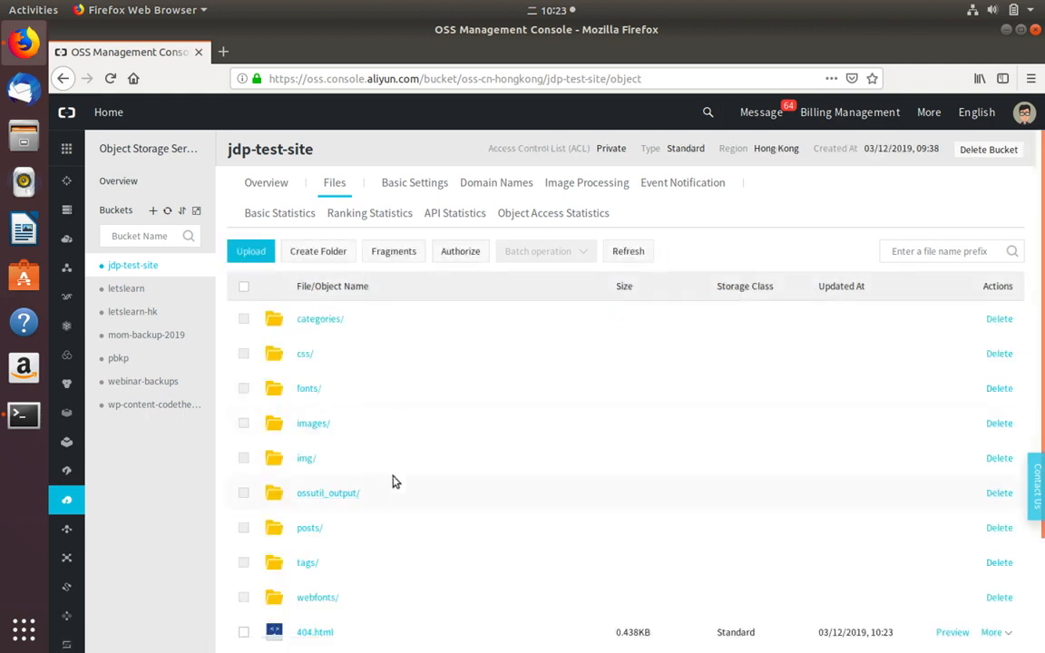
left_click(411, 186)
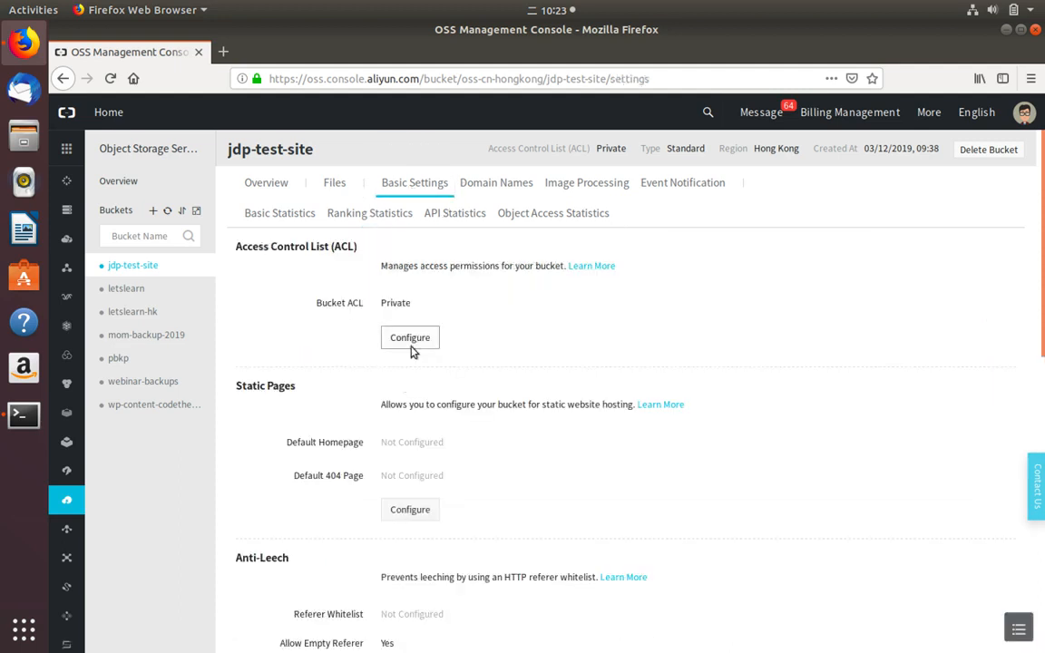
left_click(410, 338)
left_click(496, 308)
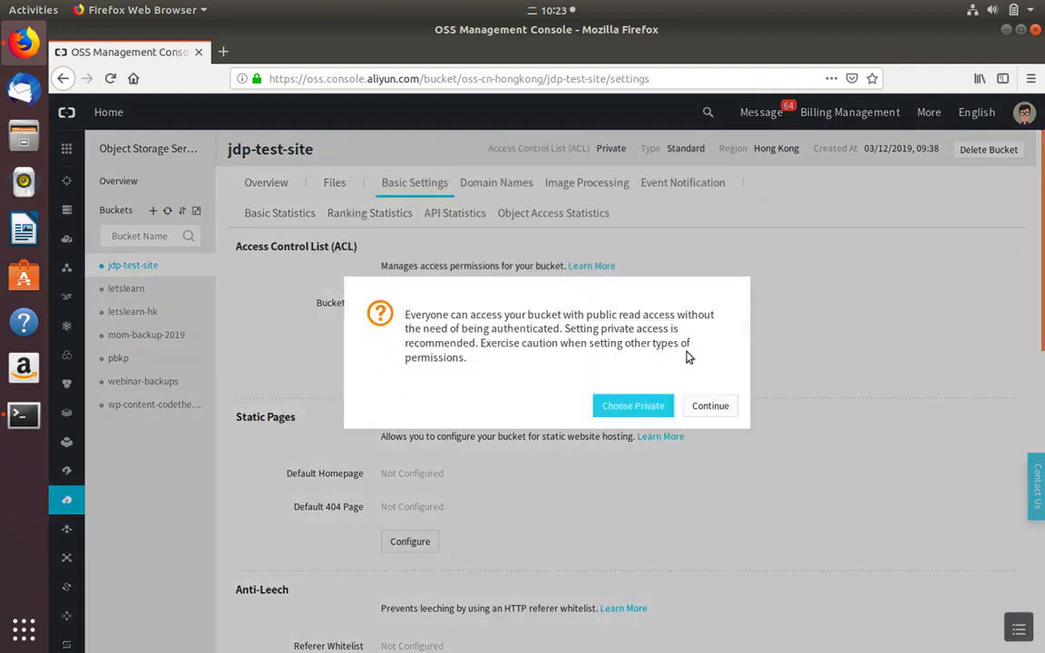
left_click(710, 404)
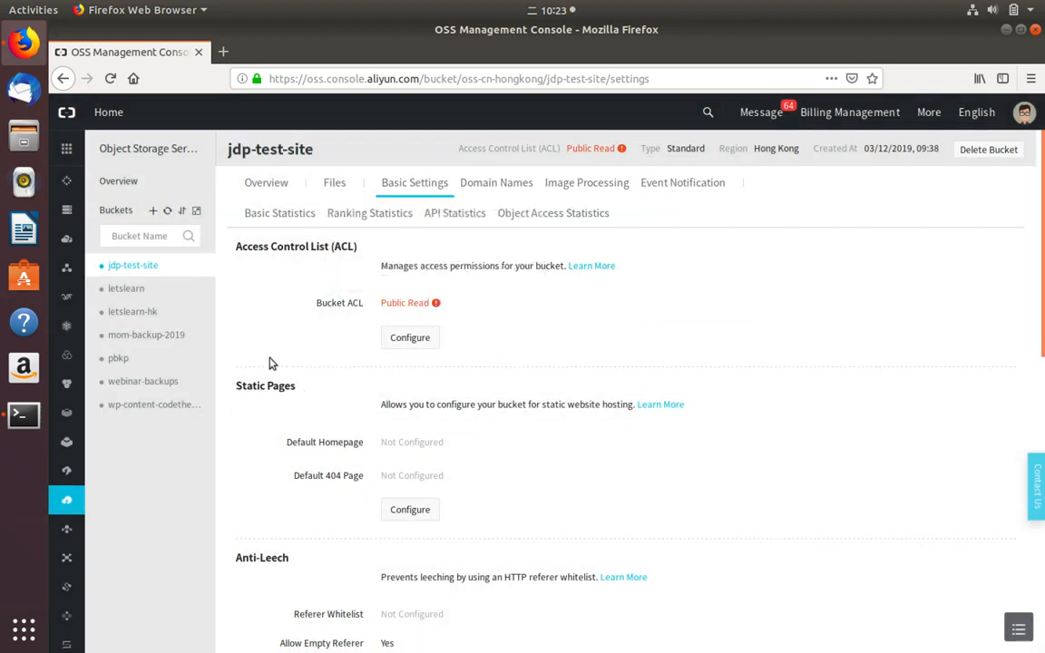
- Enter index.html as the default homepage and 404.html as the default 404 page
left_click(399, 505)
left_click(437, 446)
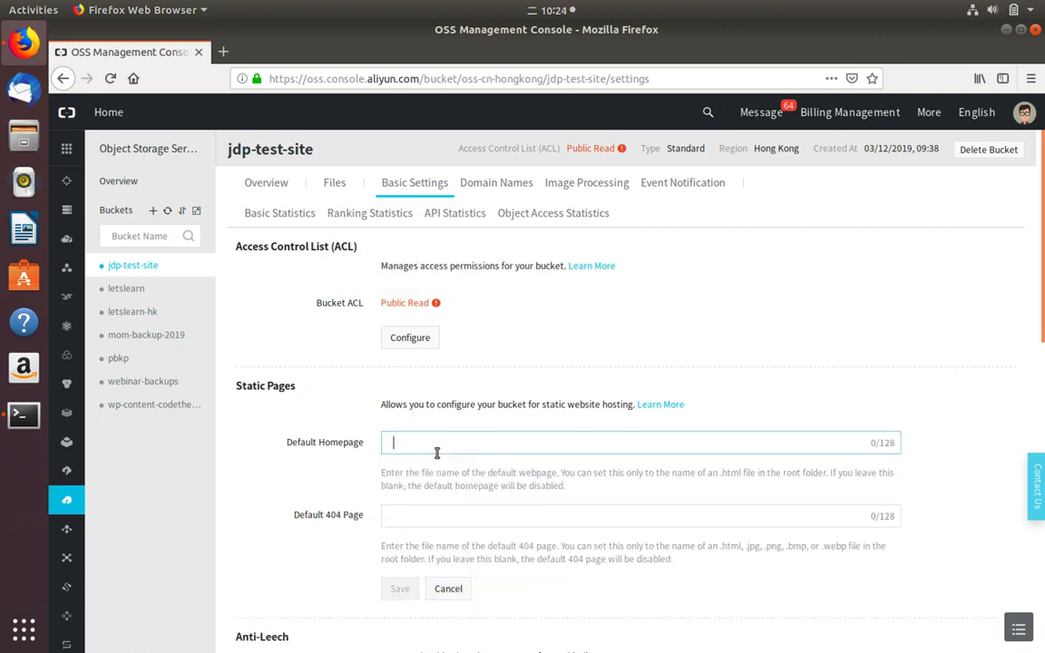
type("index.html")
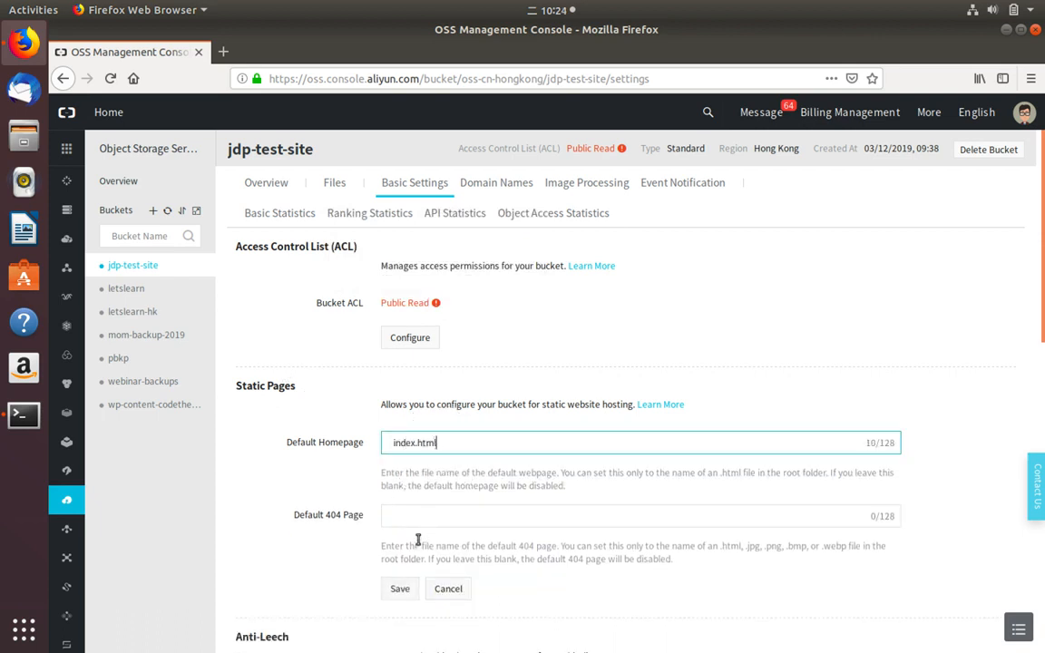
left_click(391, 516)
type("404.html")
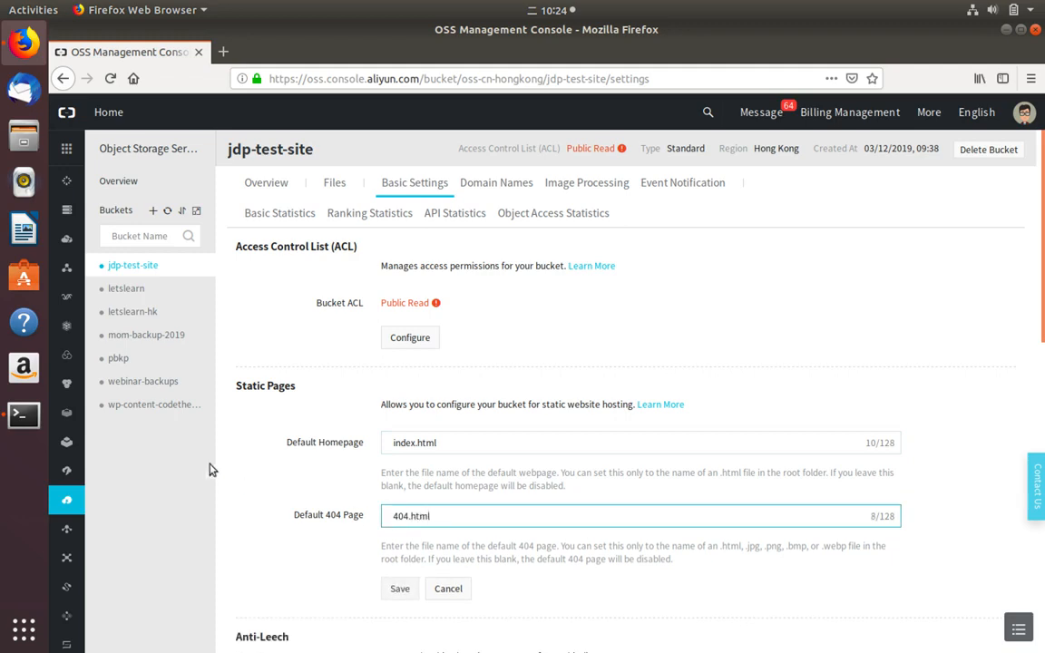
- Check the file names with ls in the terminal, then save the Static Pages settings
left_click(24, 415)
type("ls")
key("Return")
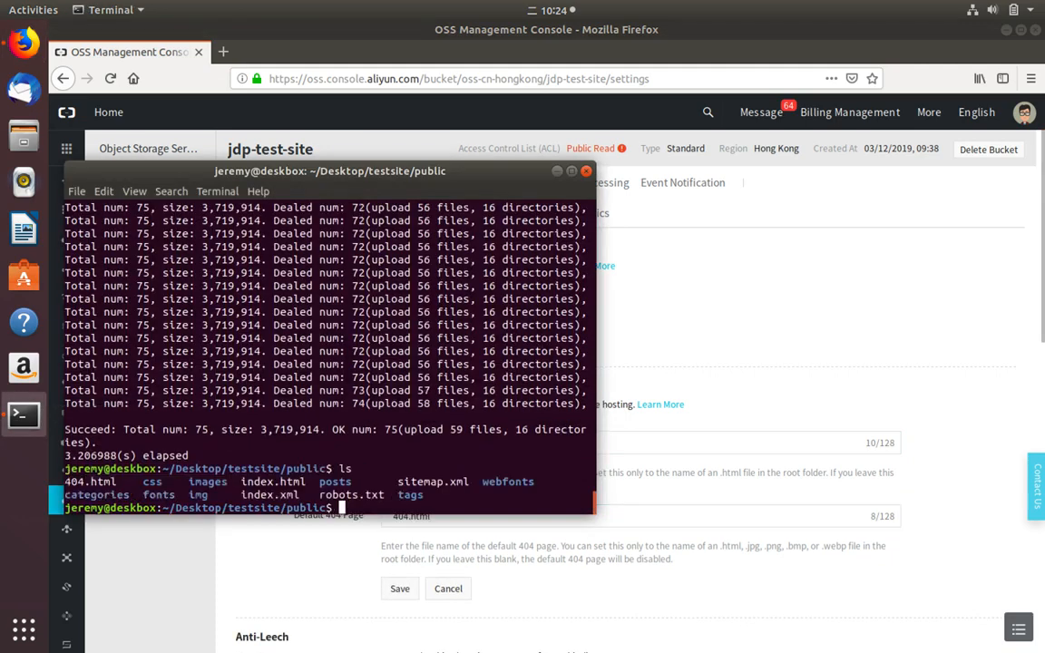
double_click(263, 482)
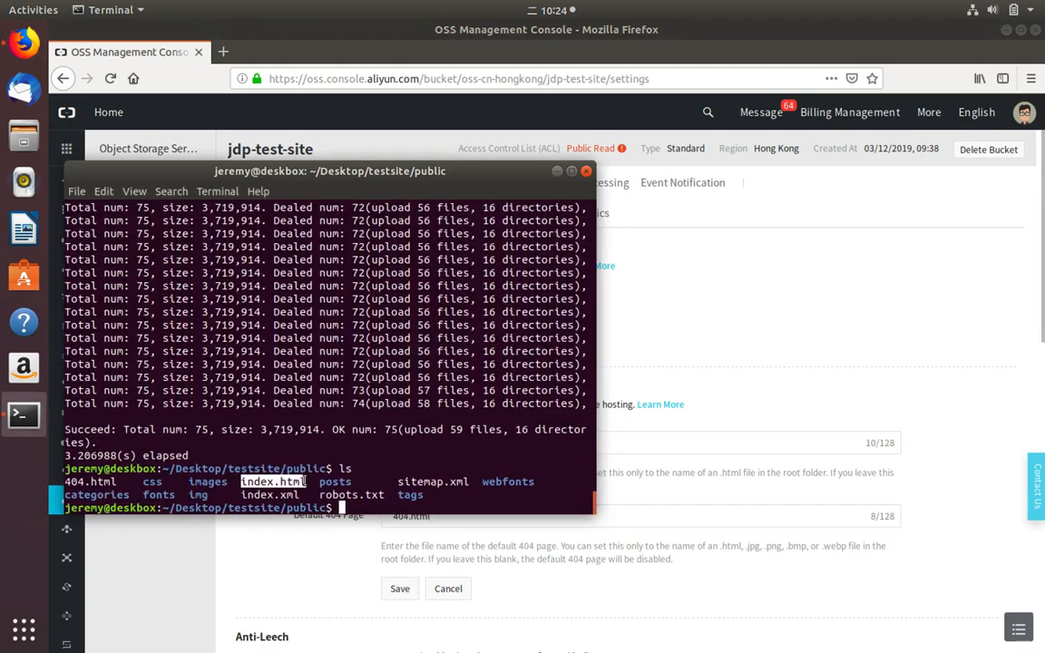
double_click(90, 482)
left_click(640, 363)
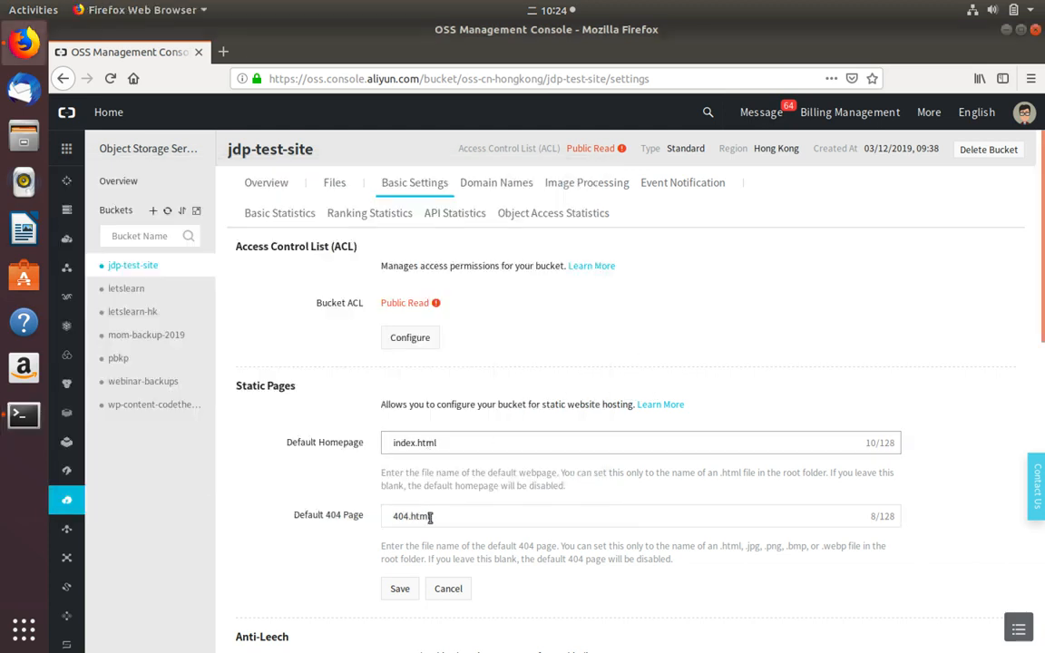
left_click(397, 590)
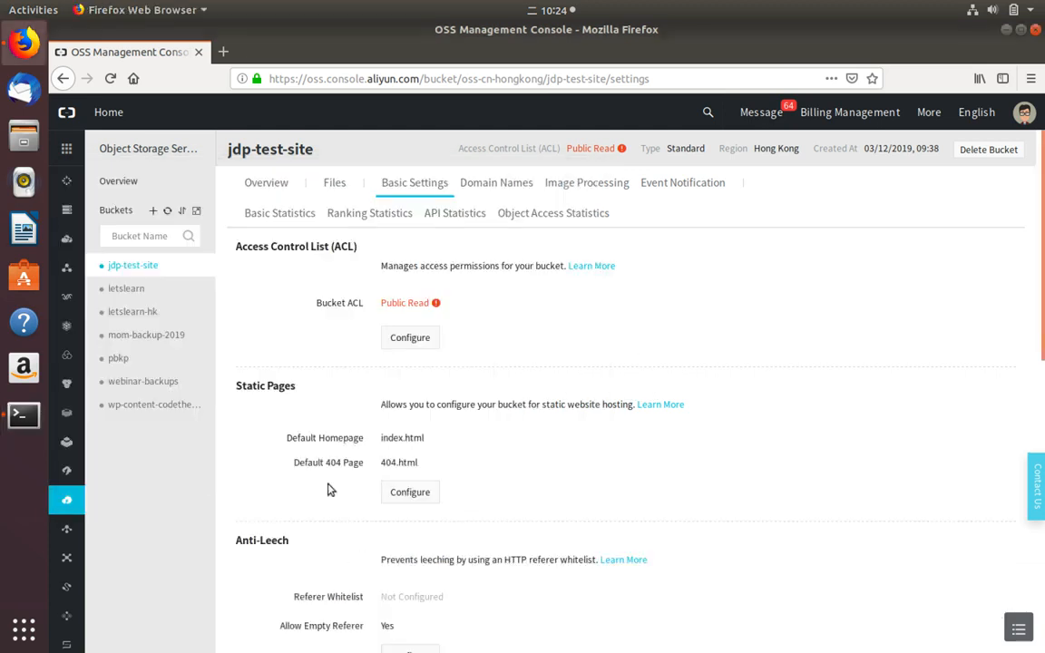
left_click(268, 191)
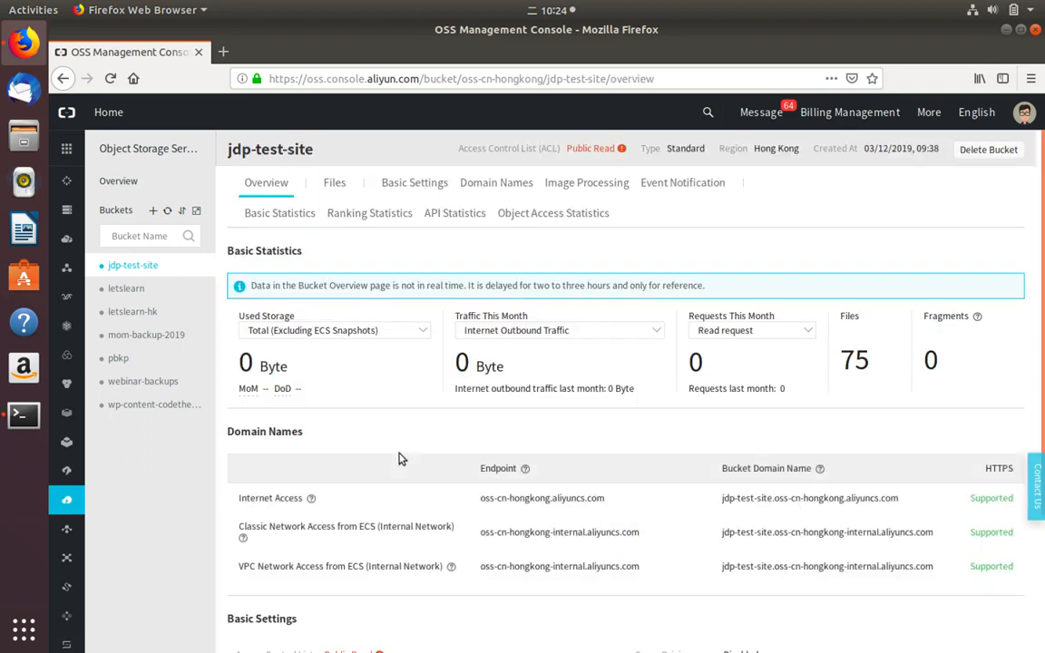
left_click_drag(723, 498, 899, 499)
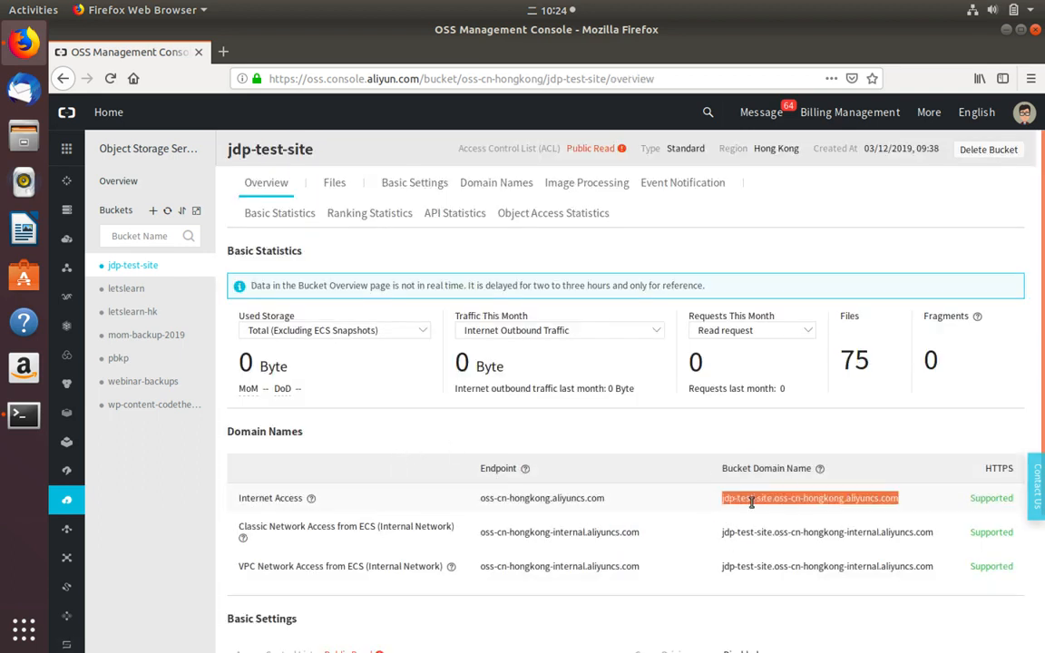
right_click(752, 507)
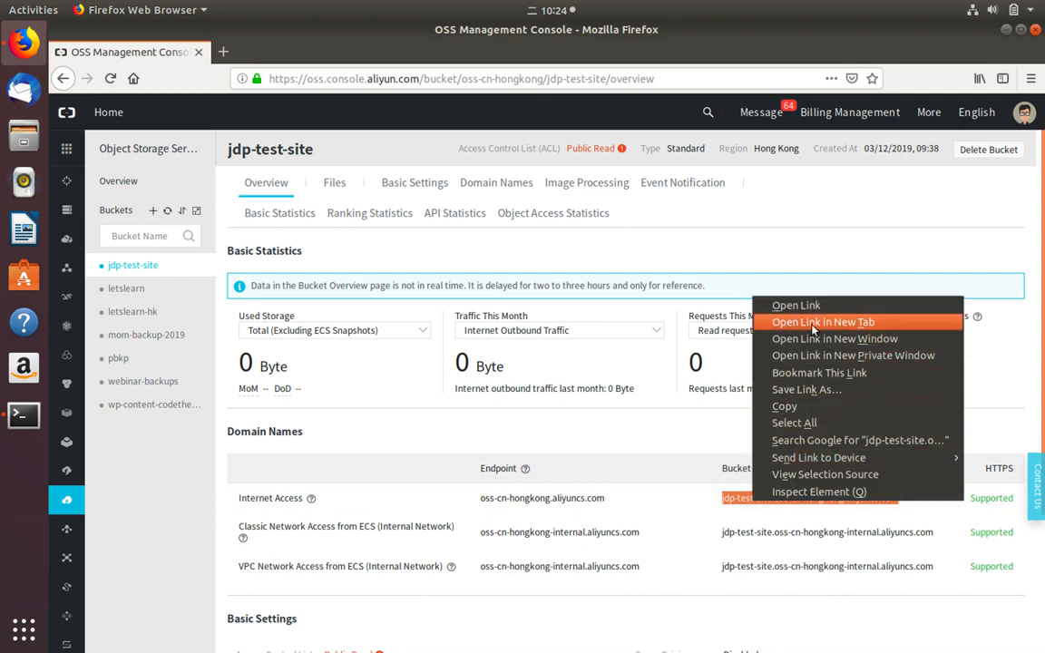
left_click(703, 488)
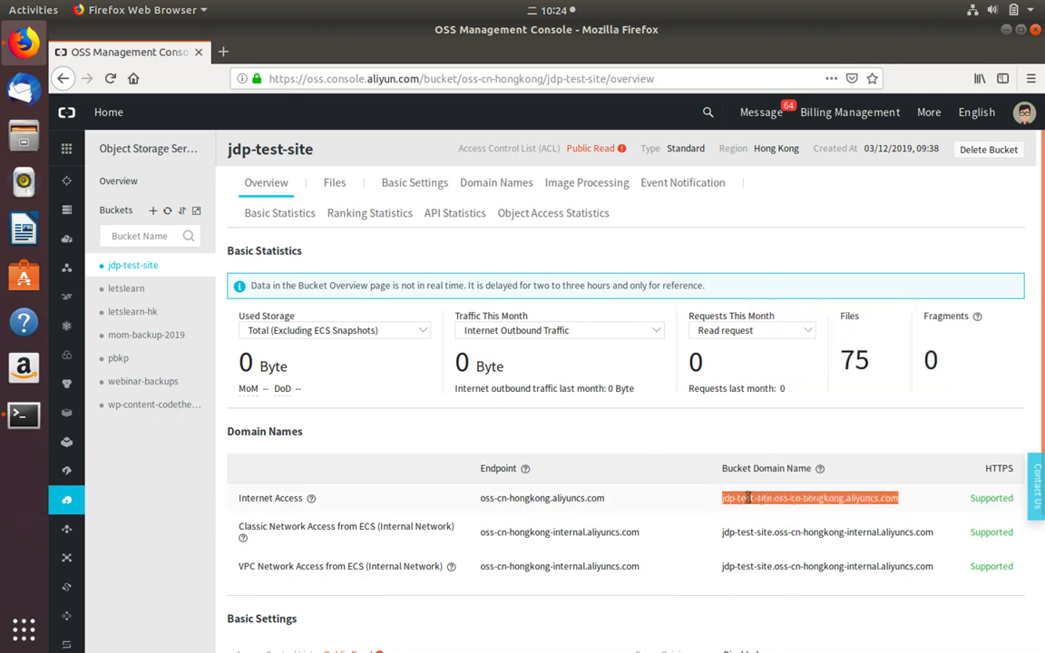
right_click(672, 461)
left_click(708, 286)
left_click(272, 53)
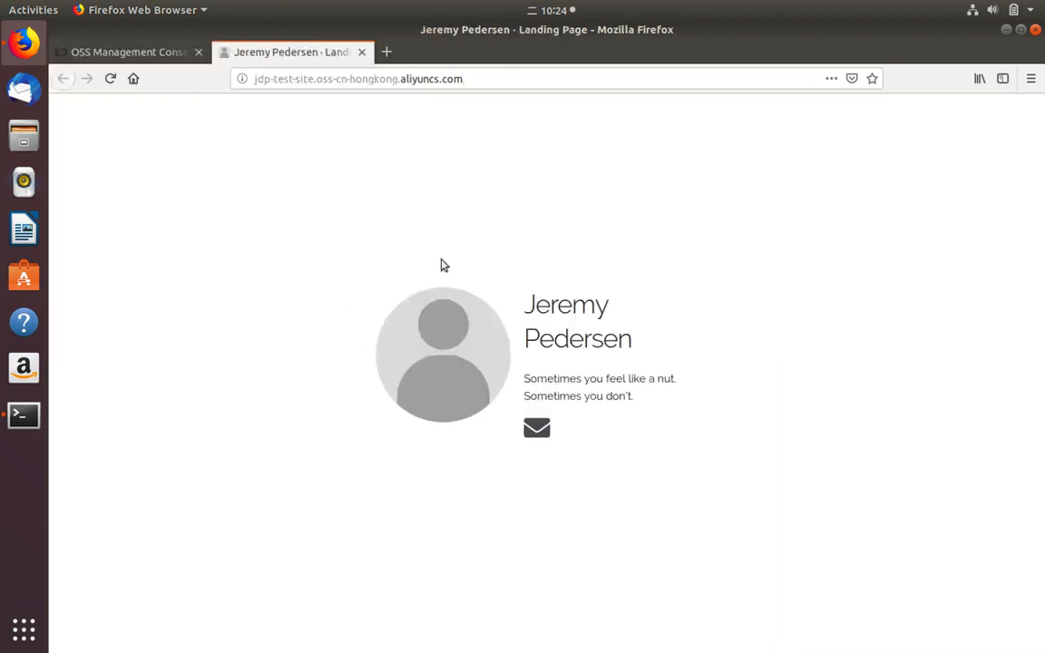
left_click(361, 51)
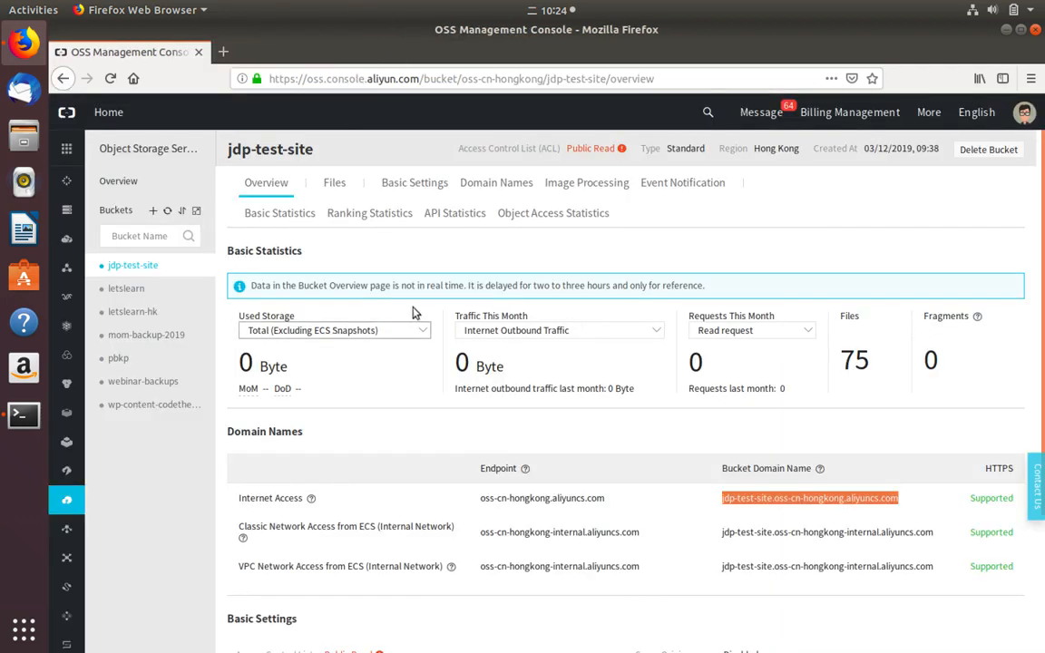
- Try binding codethen.win to jdp-test-site with an automatic CNAME record
left_click(497, 183)
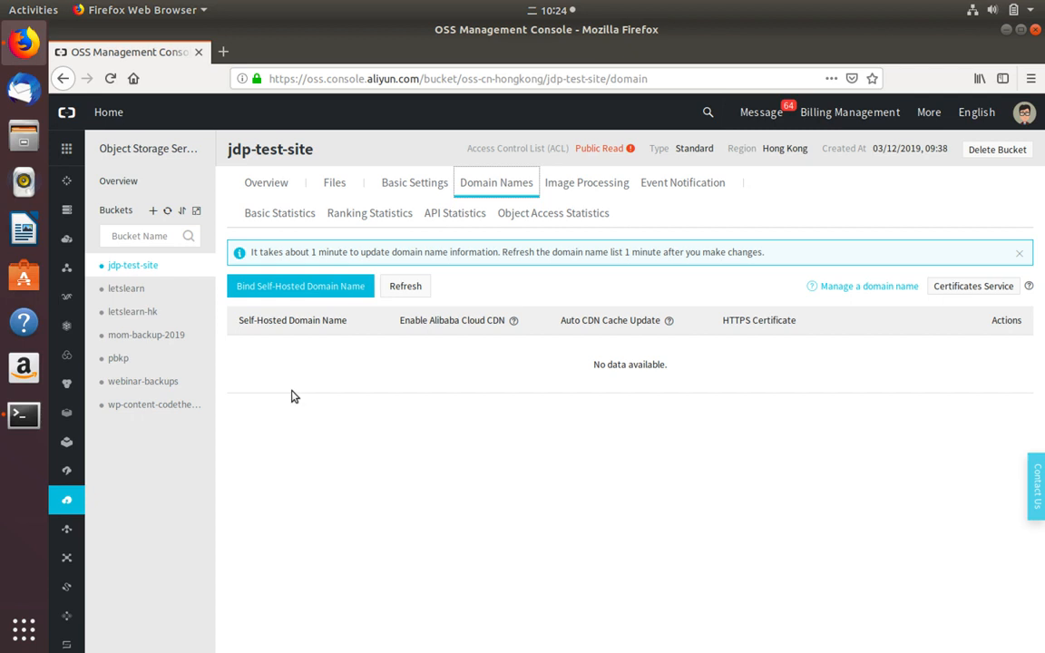
left_click(263, 287)
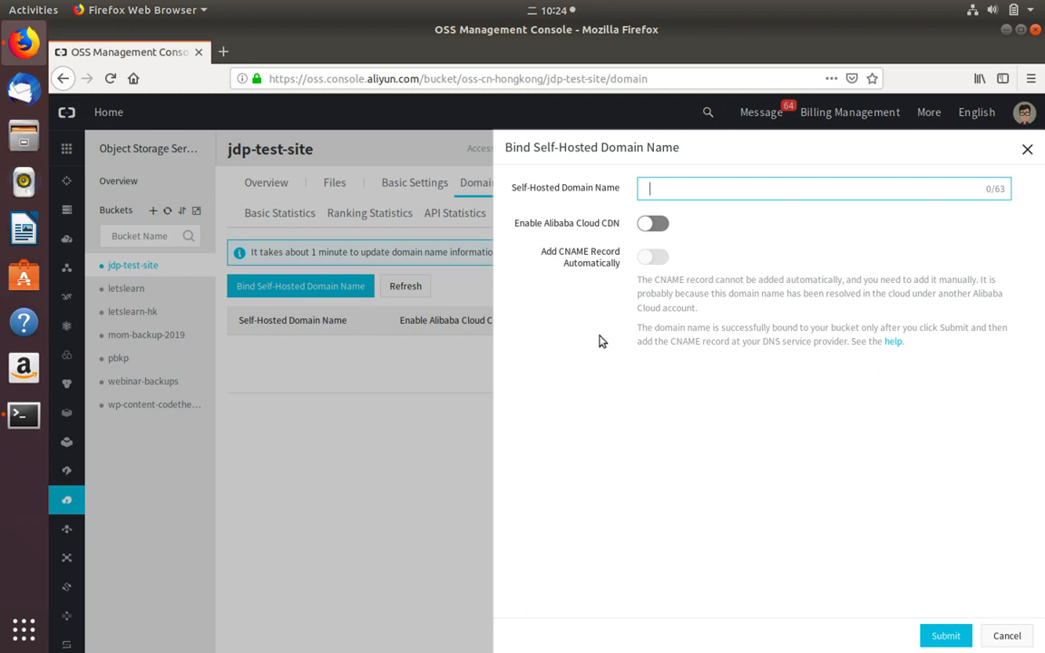
type("codethen.win")
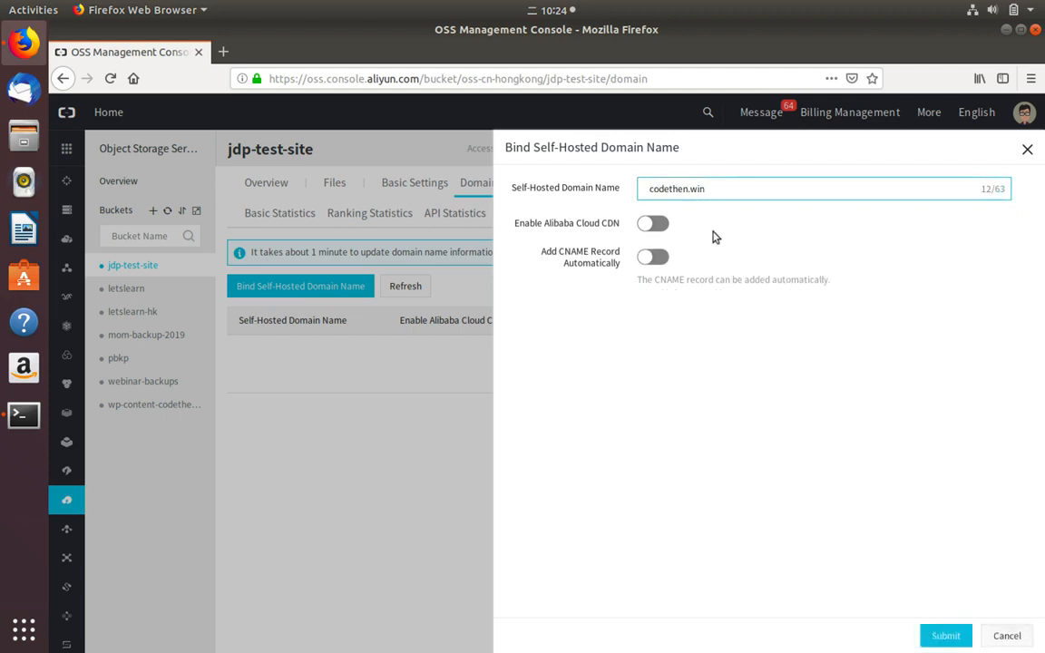
left_click(655, 259)
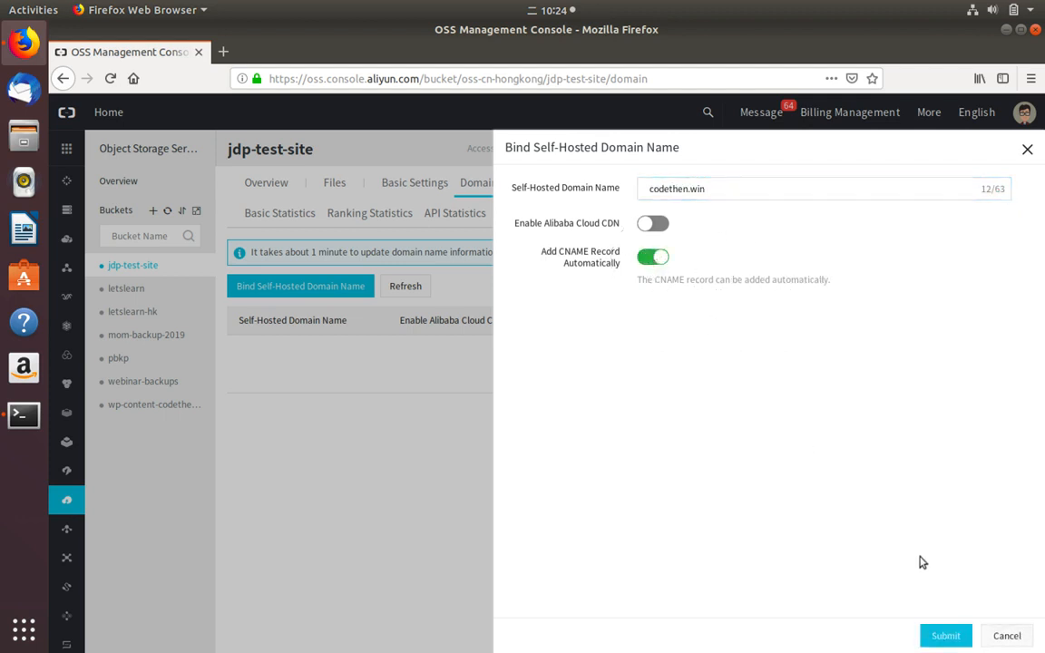
left_click(942, 638)
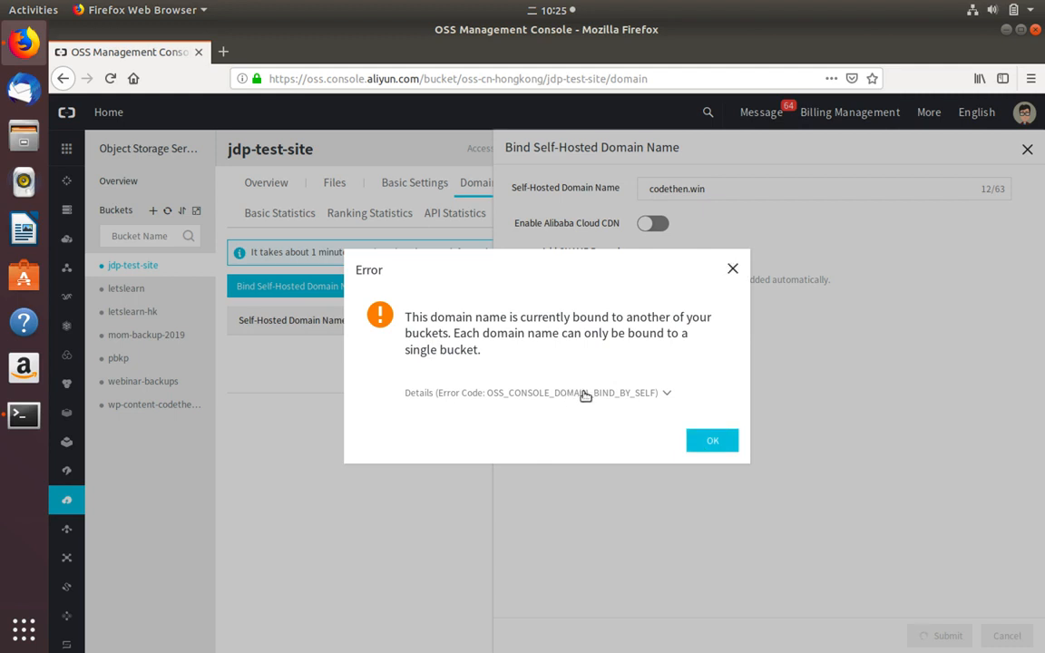
- Dismiss the already-bound error, close the binding form, and open the letslearn-hk bucket
left_click(721, 446)
left_click(1027, 150)
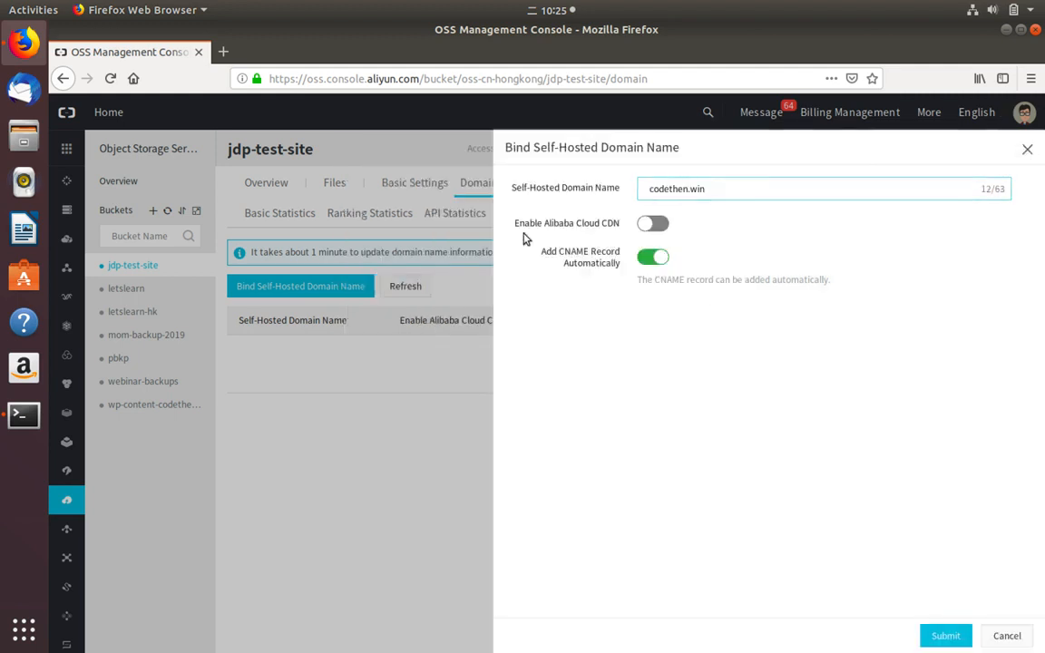
left_click(116, 312)
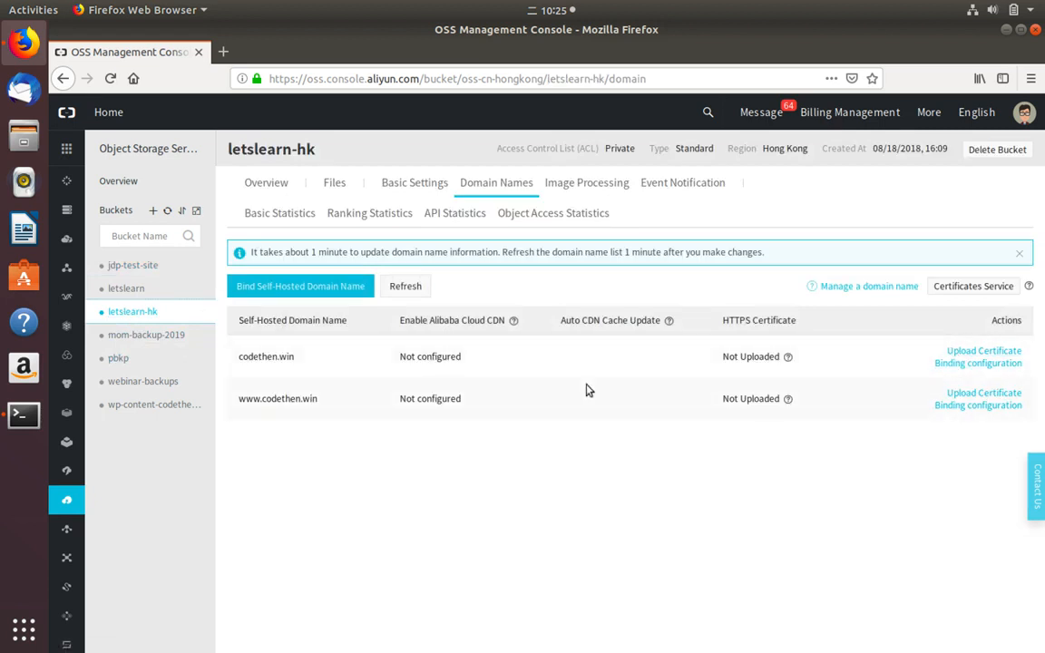
left_click(401, 286)
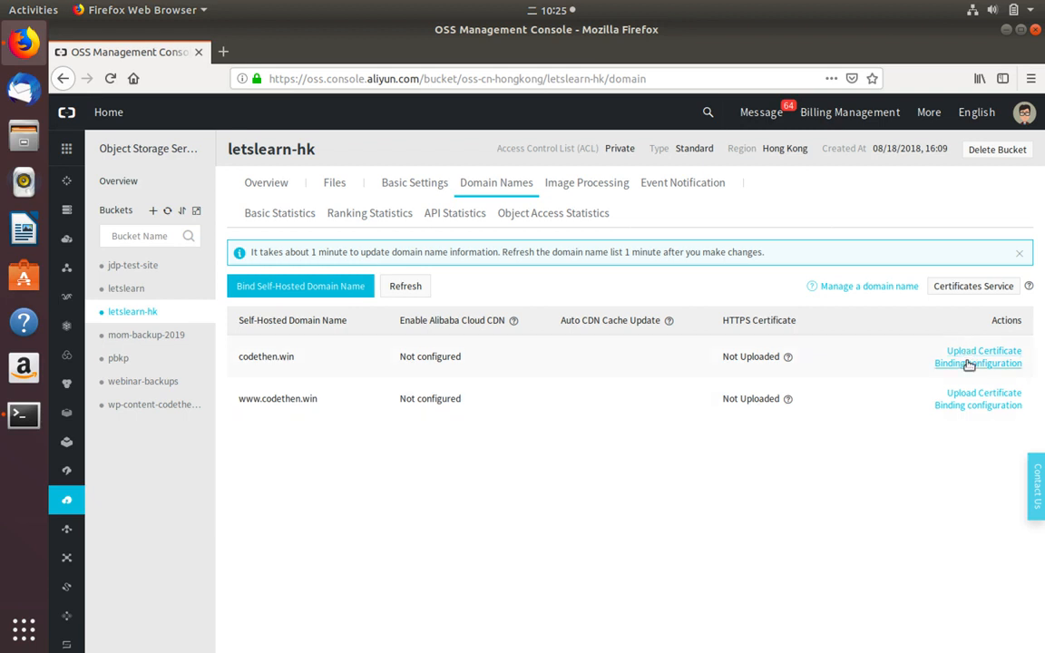
left_click(935, 366)
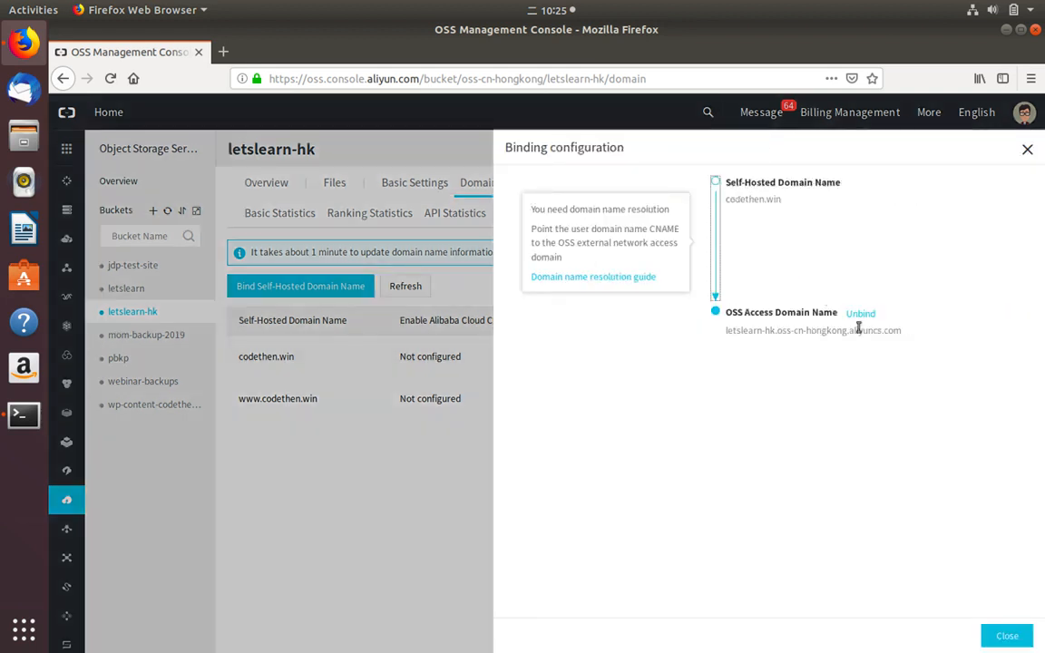
left_click(860, 318)
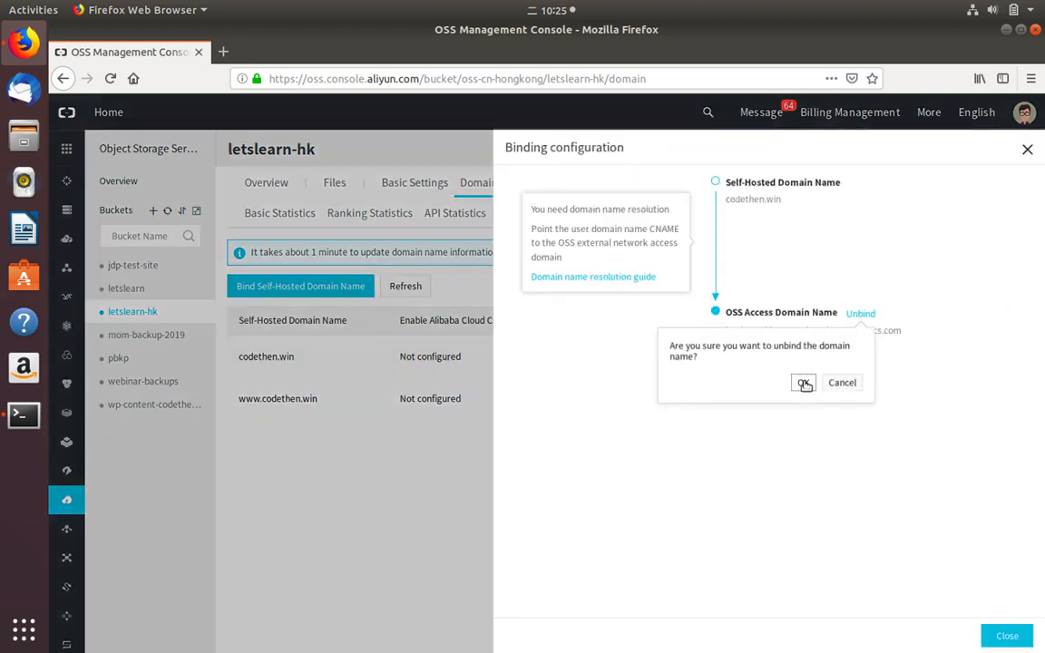
left_click(804, 384)
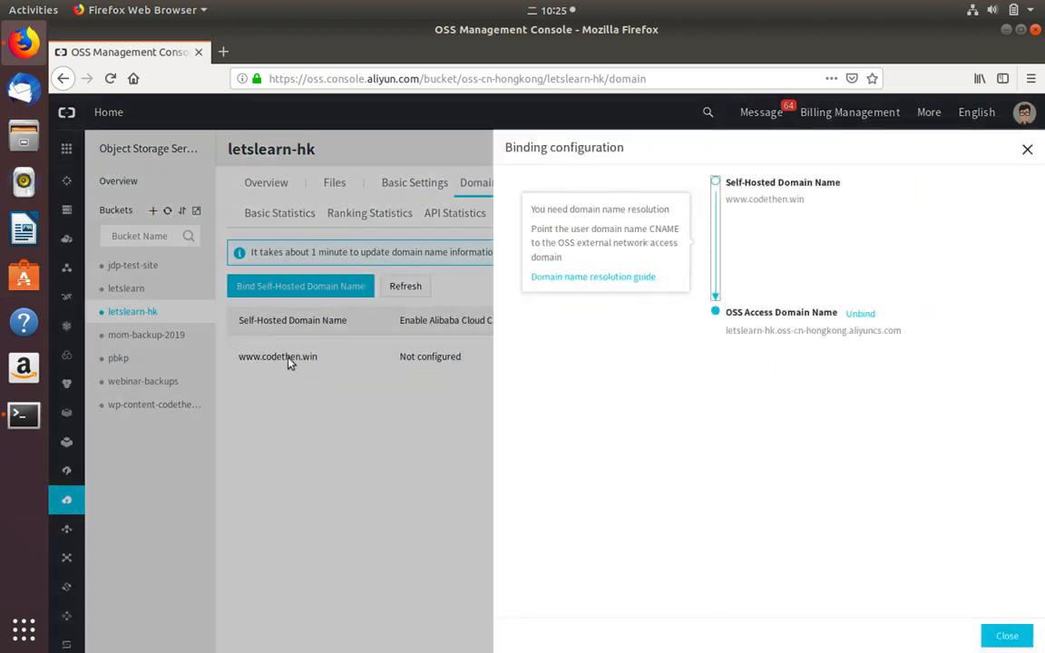
left_click(859, 313)
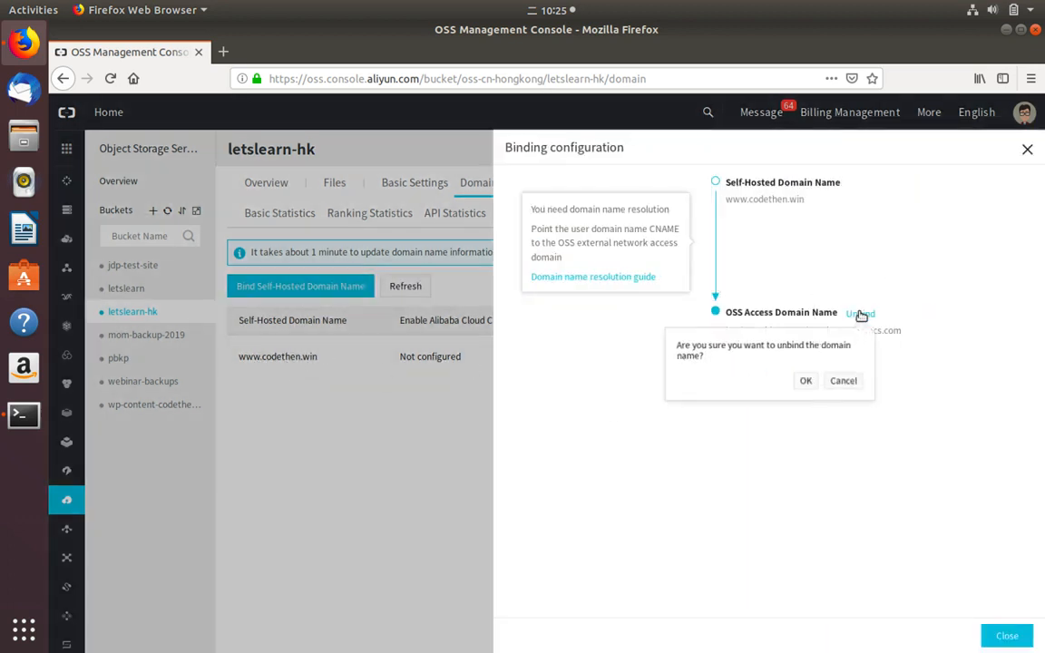
left_click(804, 383)
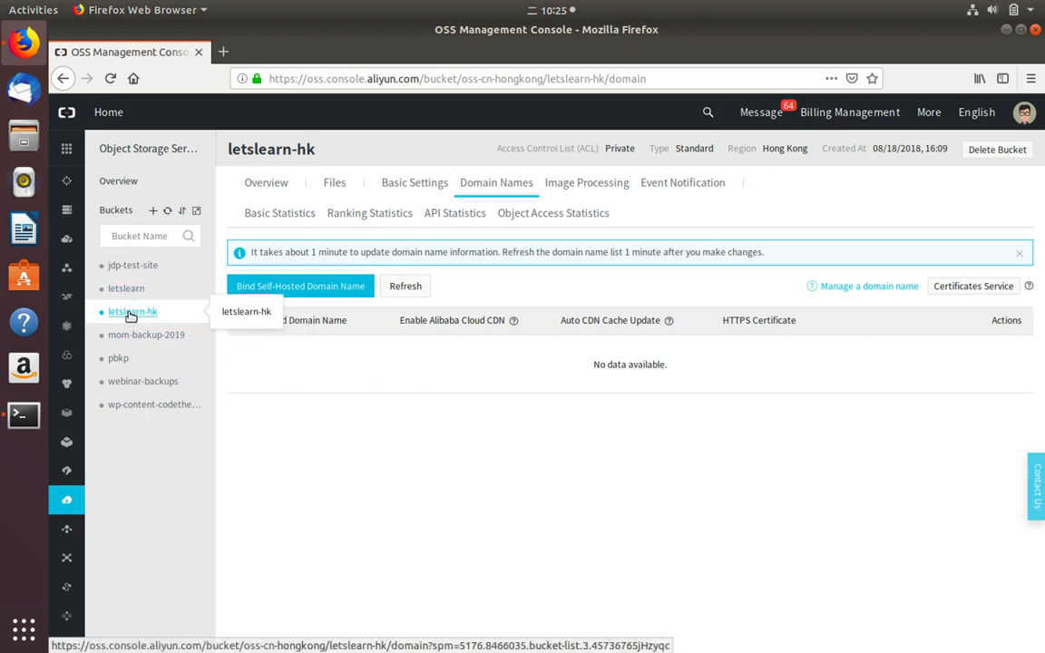
- Bind codethen.win to jdp-test-site with the CNAME record added automatically
left_click(130, 266)
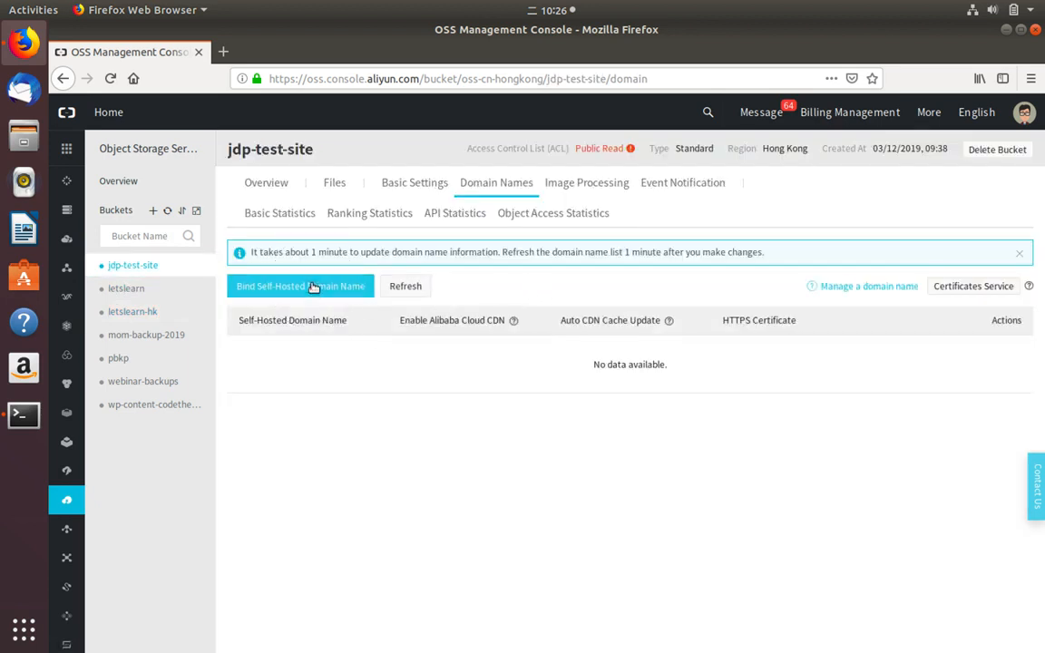
left_click(313, 287)
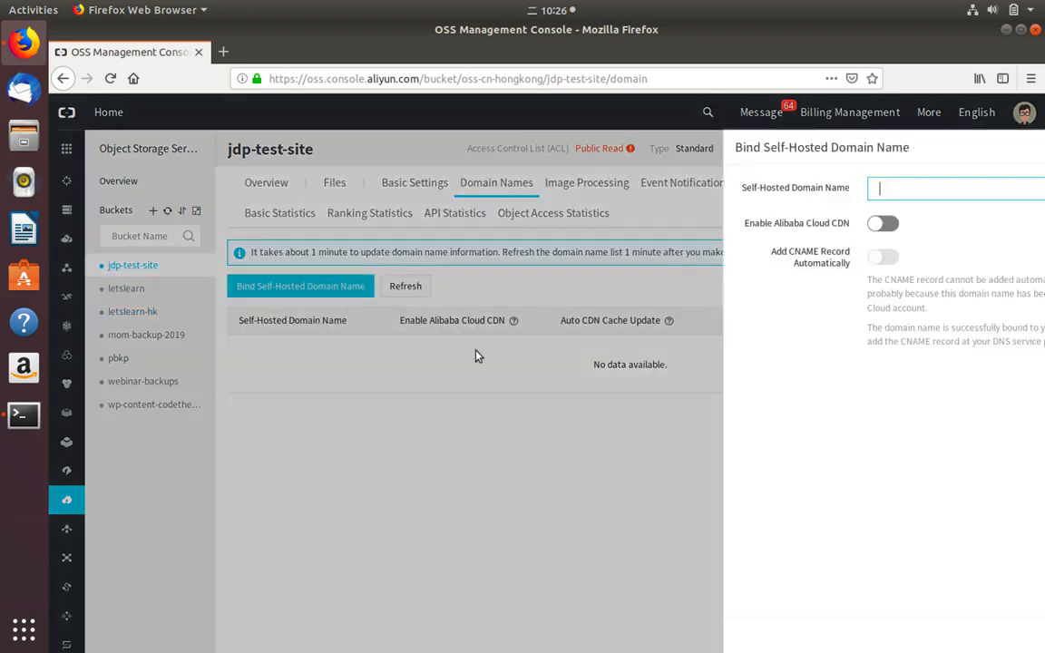
type("code")
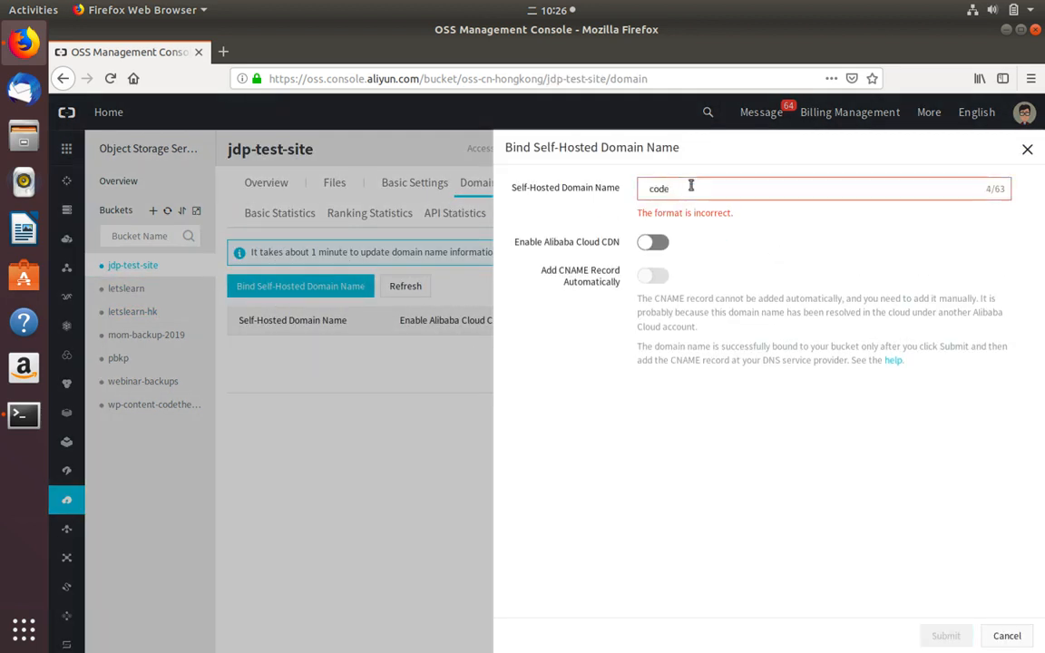
type("then.win")
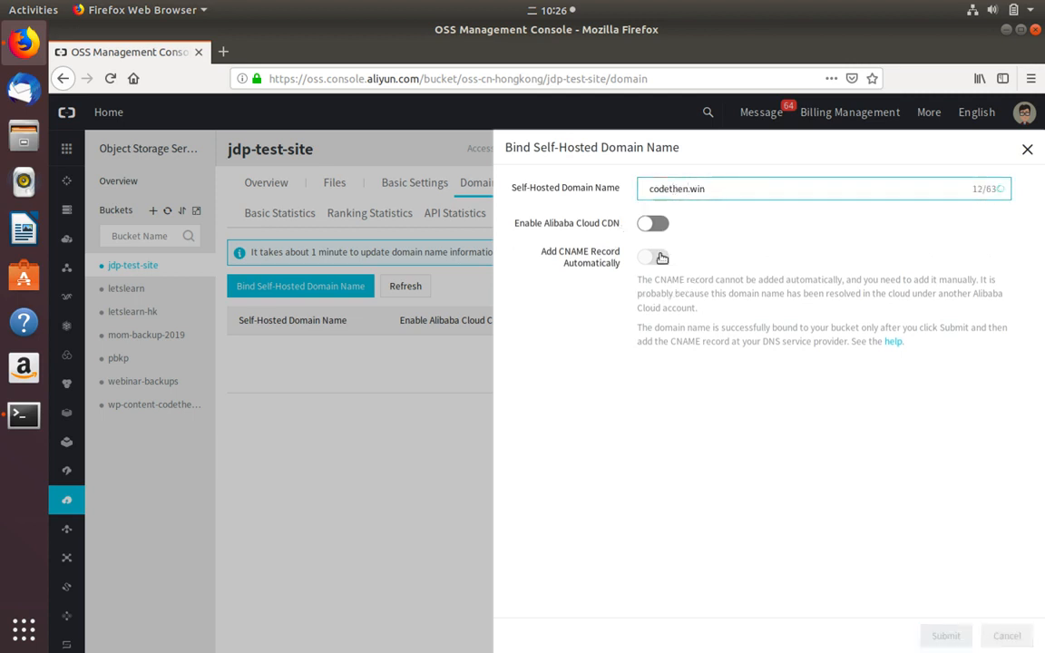
left_click(652, 258)
left_click(946, 632)
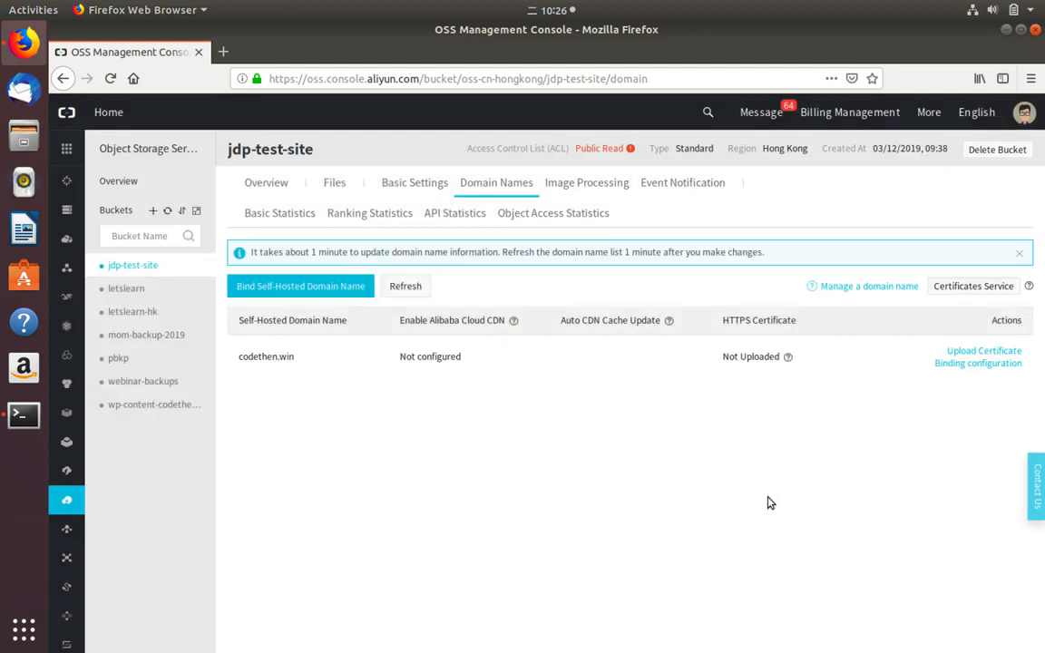
left_click(283, 283)
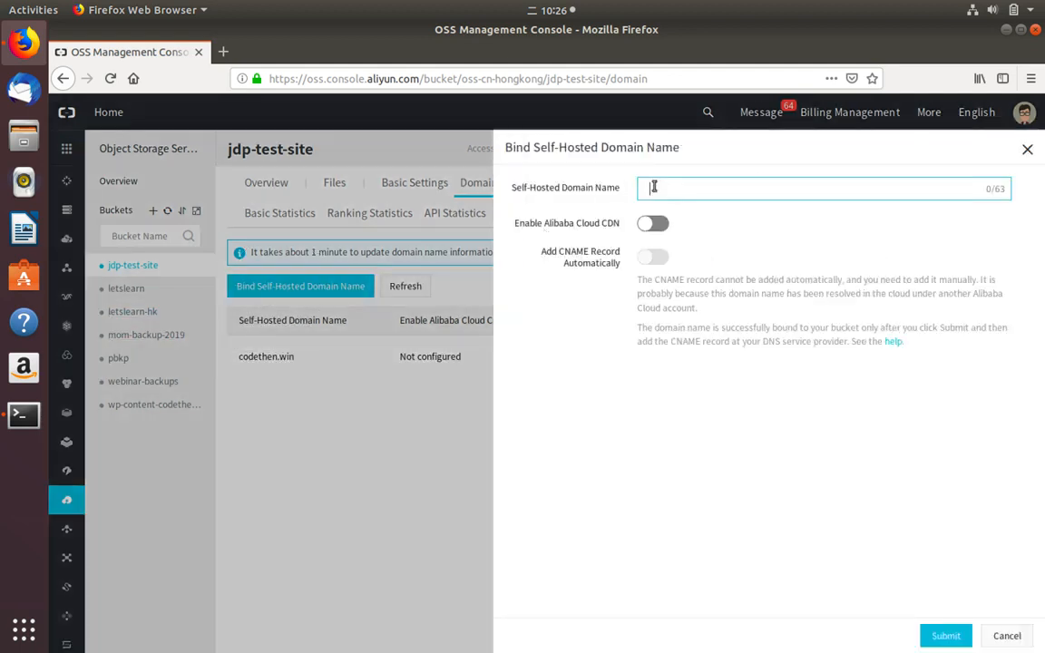
type("www.codethen.win")
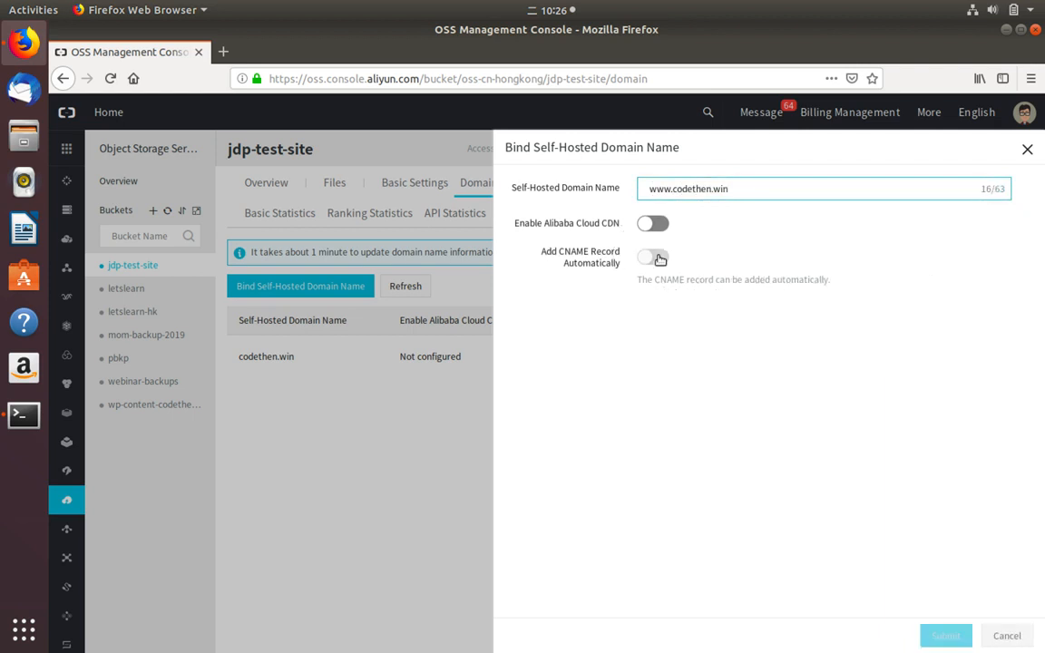
left_click(655, 259)
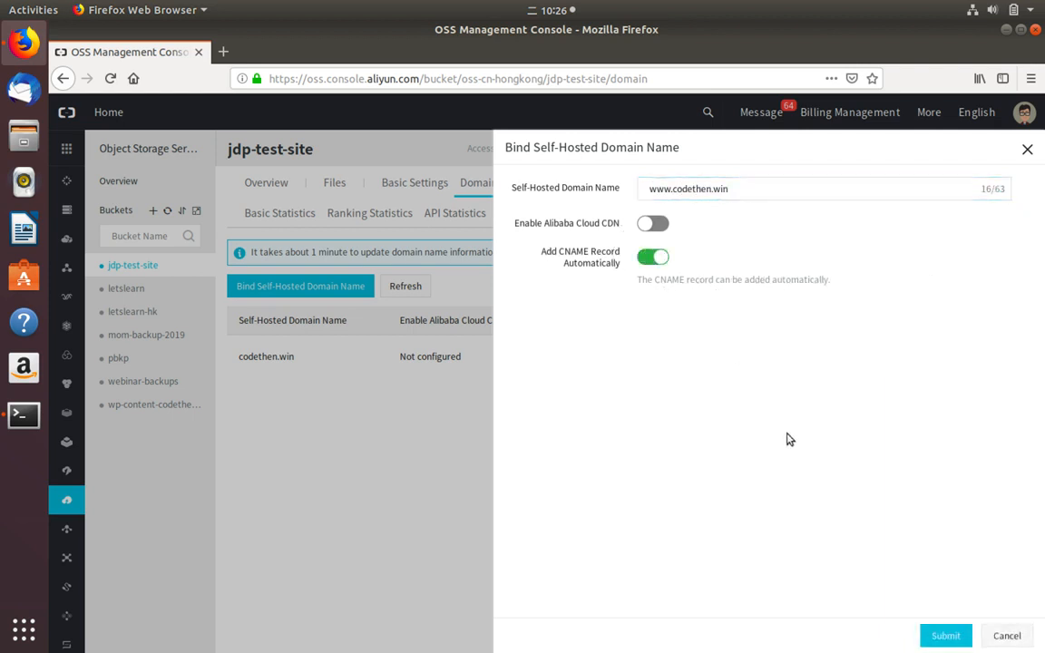
left_click(936, 628)
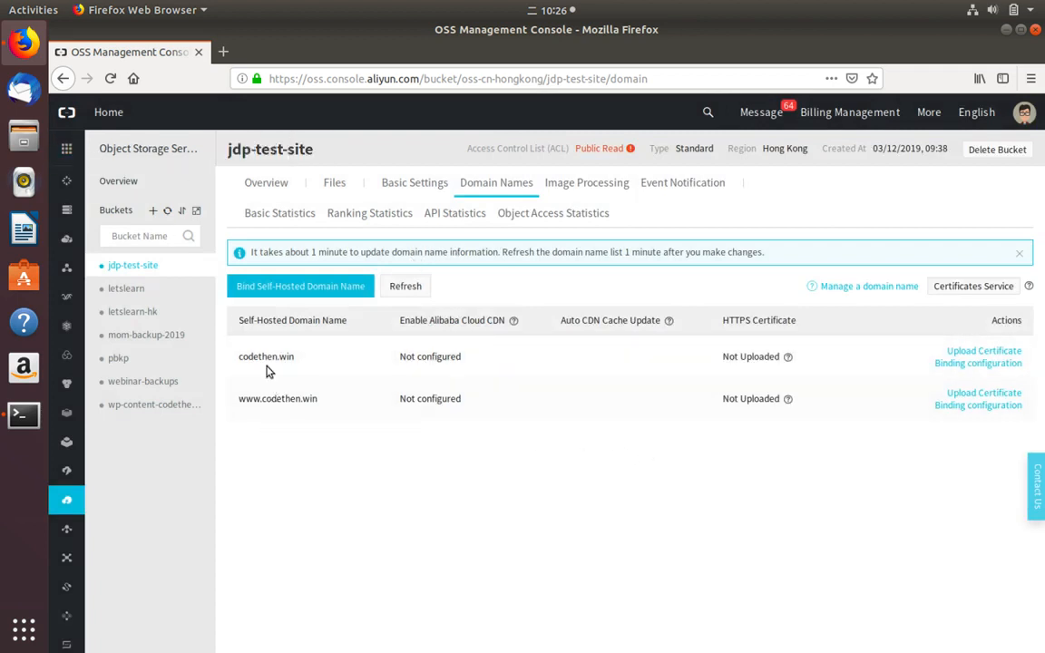
- Search products for dns and open Alibaba Cloud DNS in a new tab
double_click(303, 403)
left_click(316, 464)
left_click(66, 148)
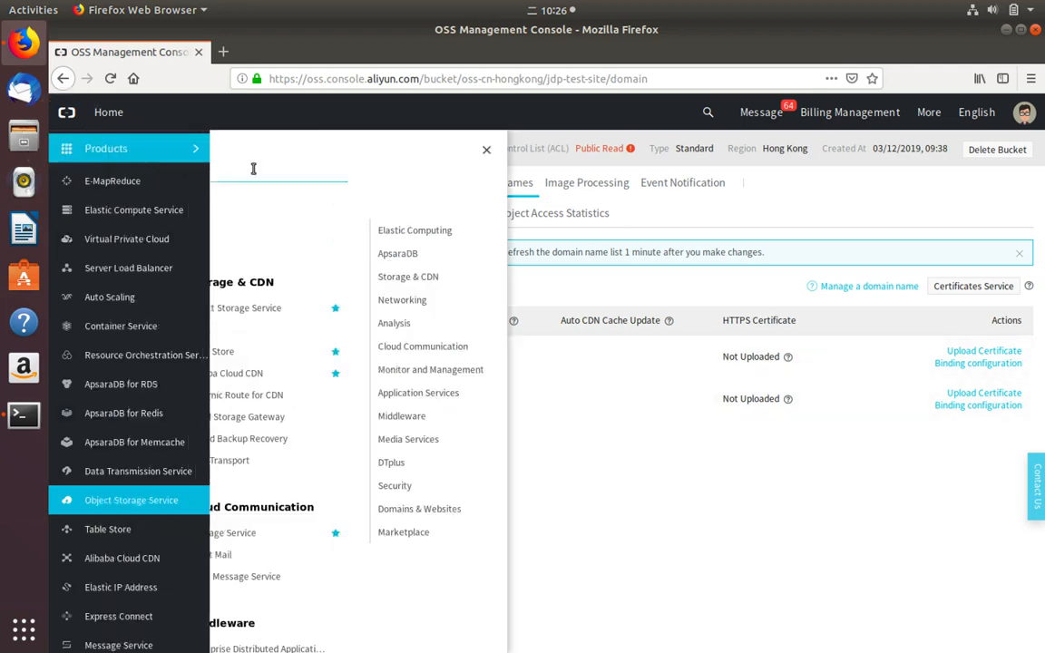
type("dns")
right_click(275, 263)
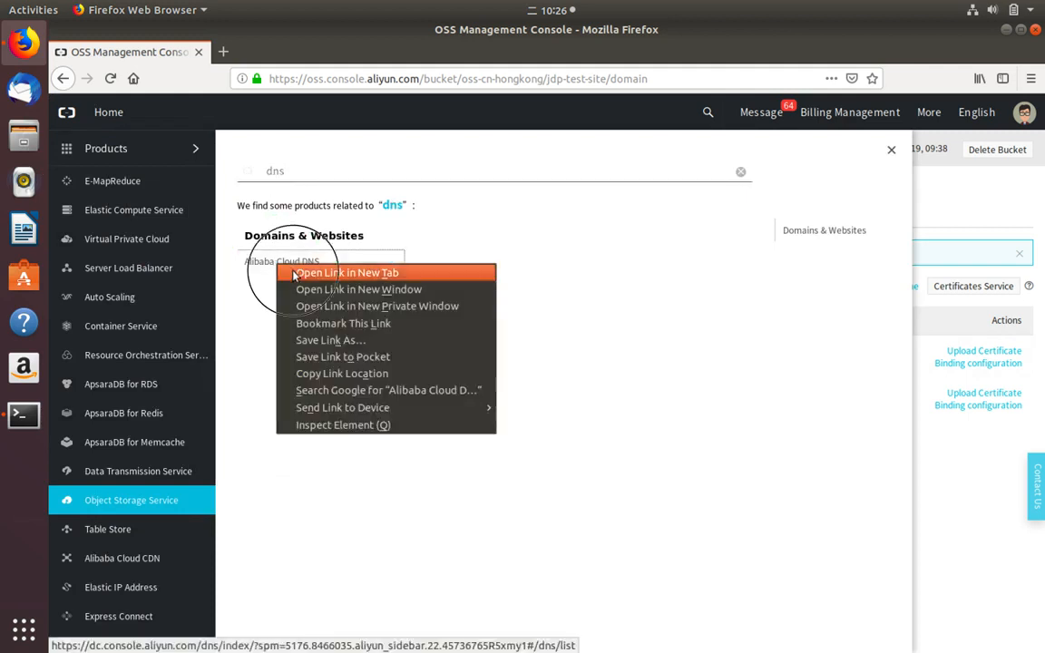
left_click(304, 271)
left_click(943, 211)
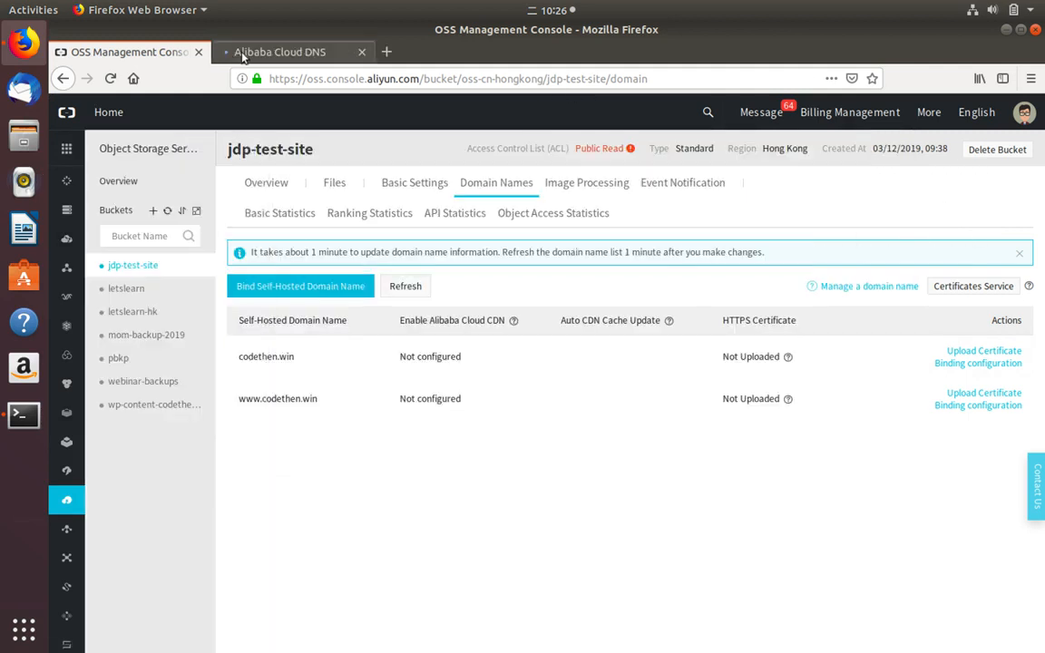
left_click(280, 52)
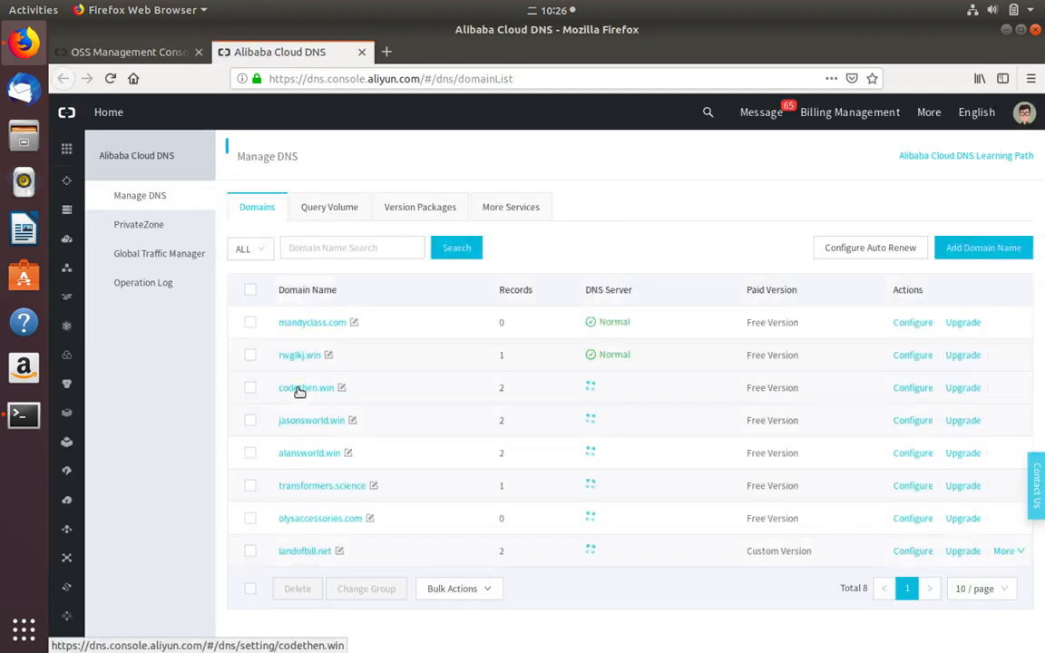
- View codethen.win's records: www and @ CNAMEs to jdp-test-site.oss-cn-hongkong.aliyuncs.com
left_click(300, 388)
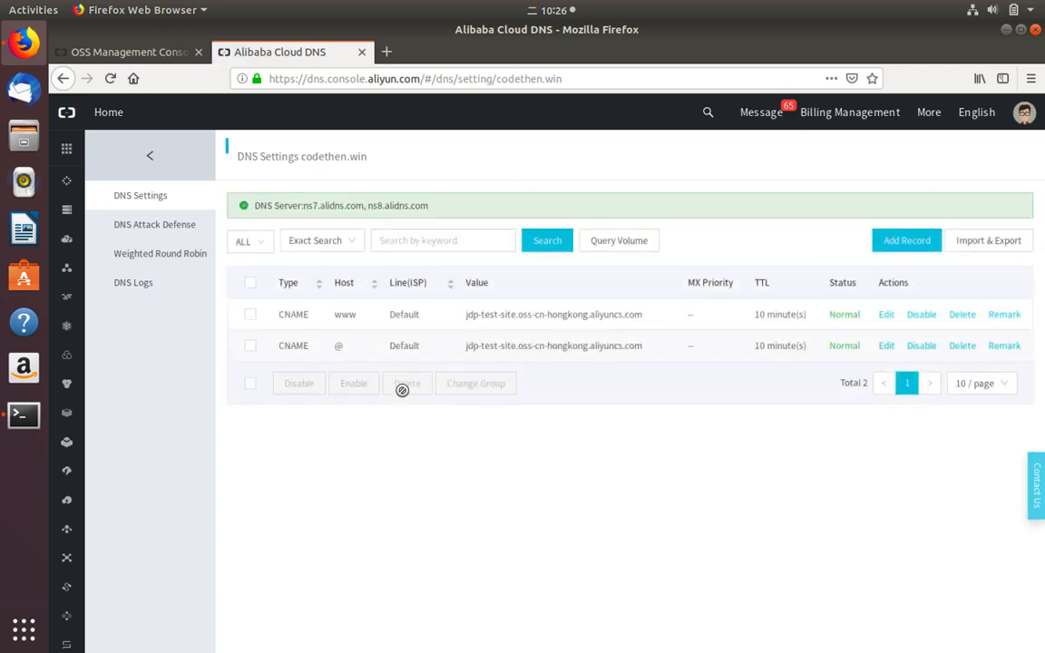
triple_click(508, 314)
left_click(497, 338)
left_click(385, 52)
type("cl")
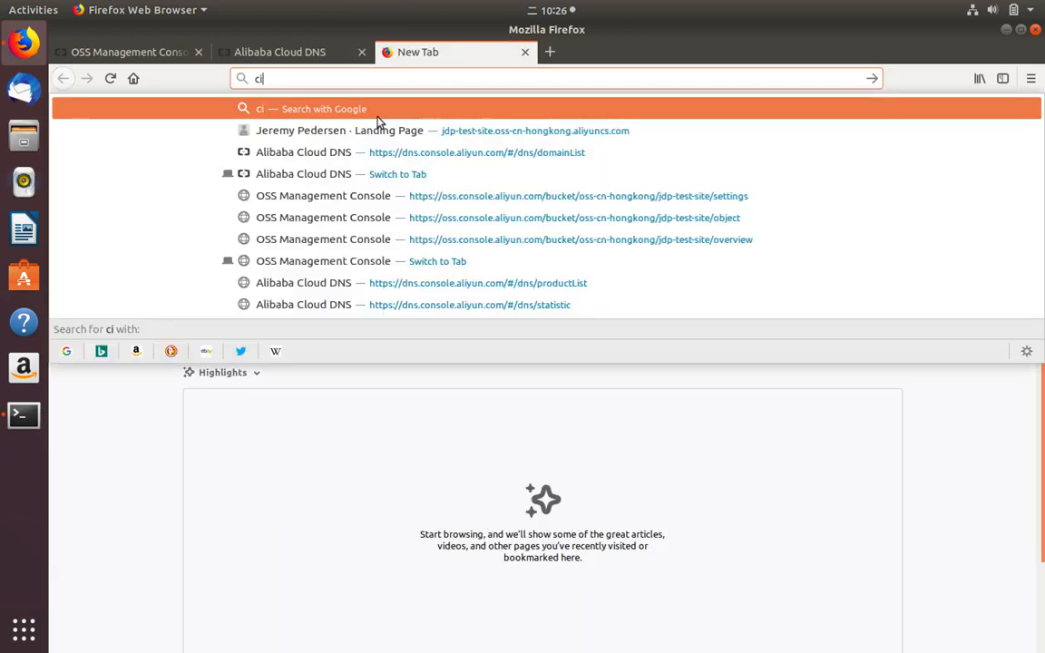
key("BackSpace")
key("BackSpace")
type("codethen.win")
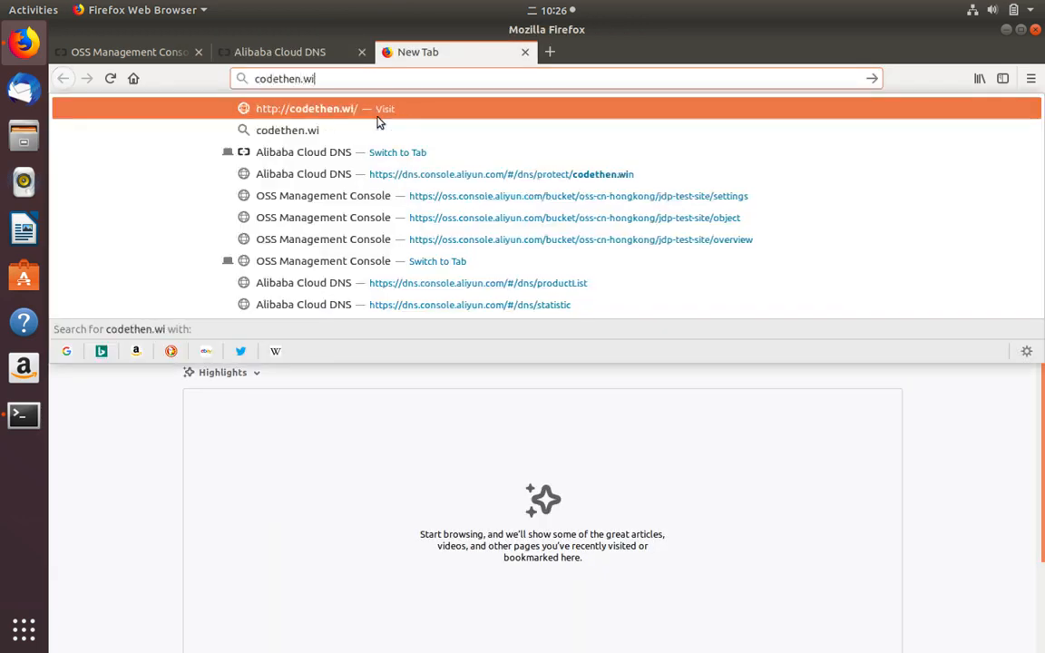
key("Return")
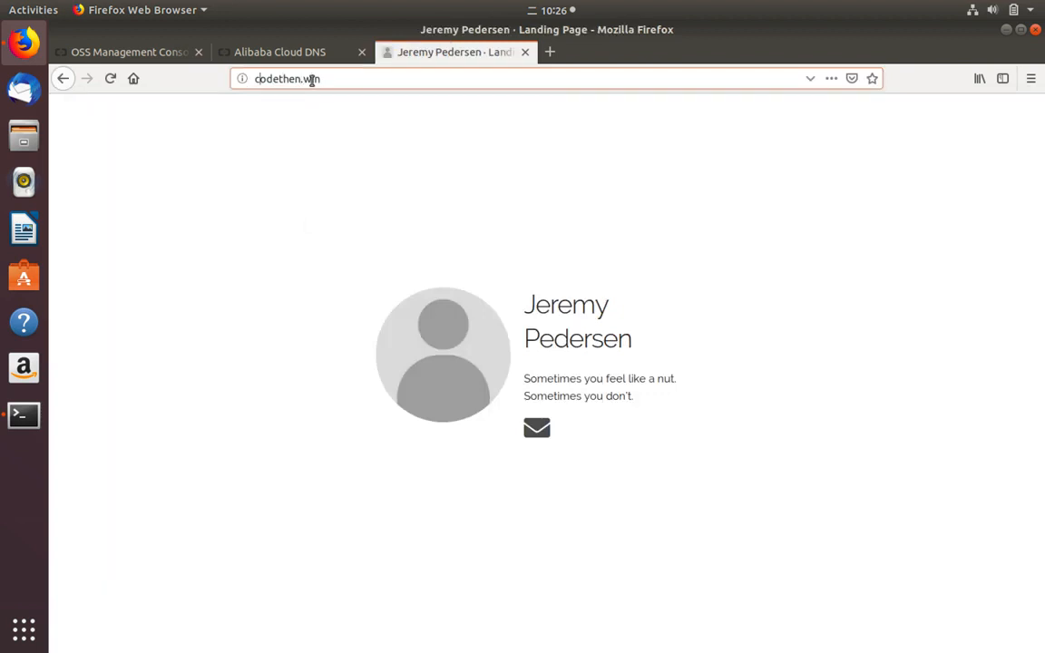
key("Left")
type("www.")
key("Return")
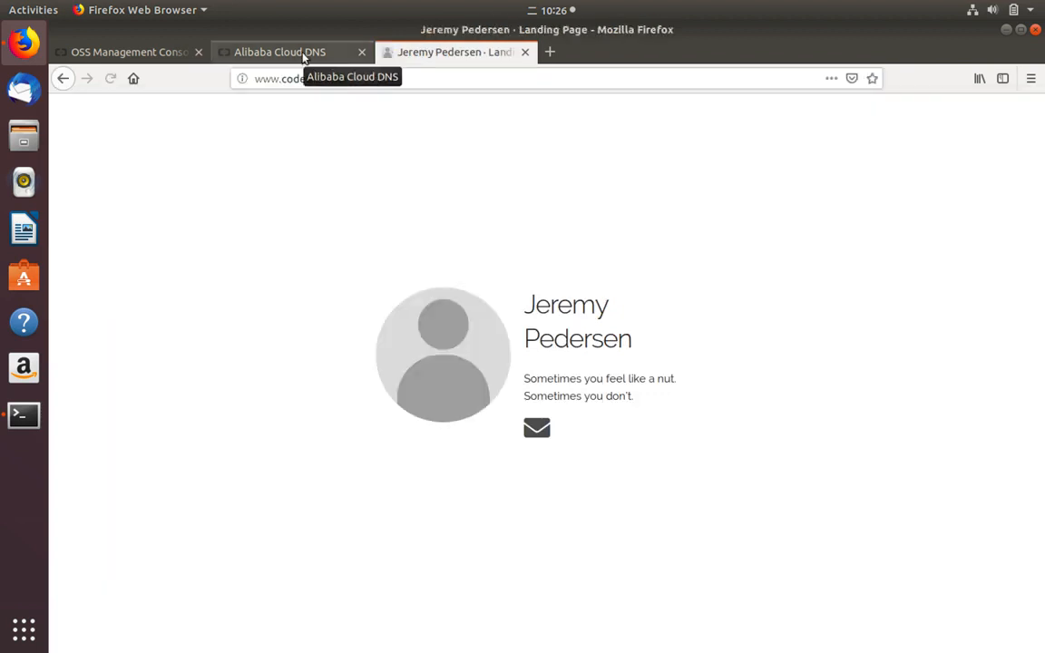
- Close the Alibaba Cloud DNS tab and return to the OSS console tab
left_click(304, 55)
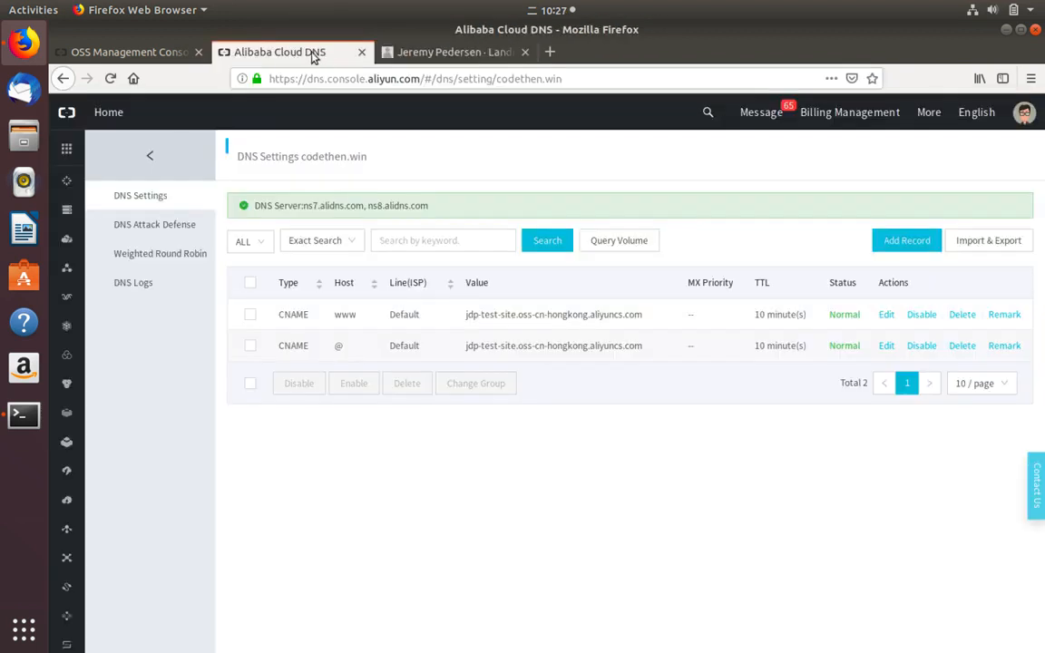
left_click(362, 53)
left_click(132, 52)
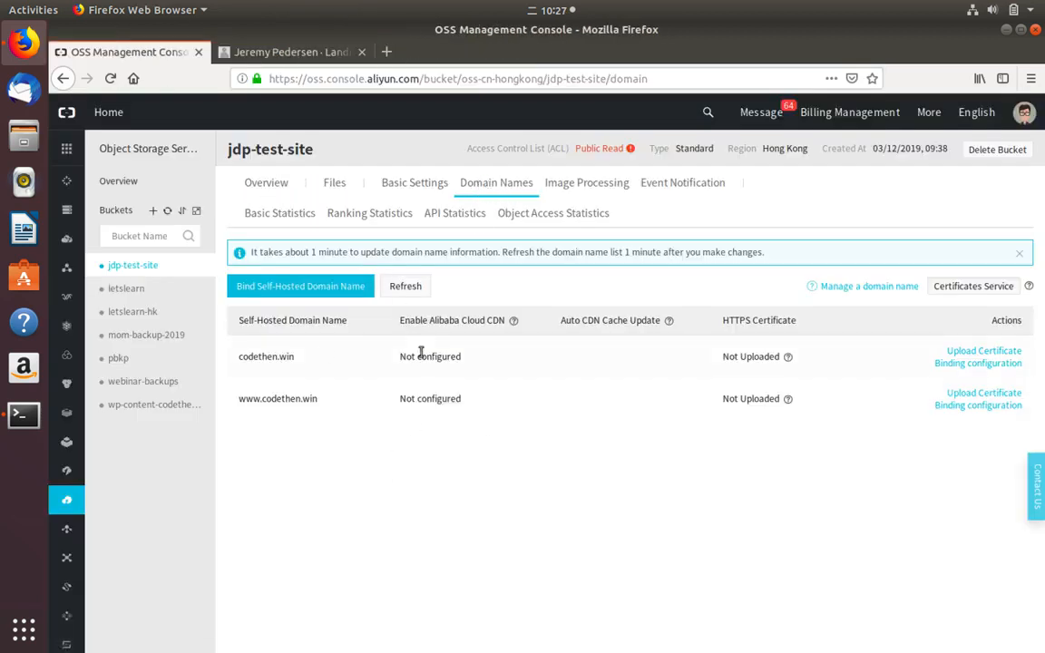
left_click(263, 52)
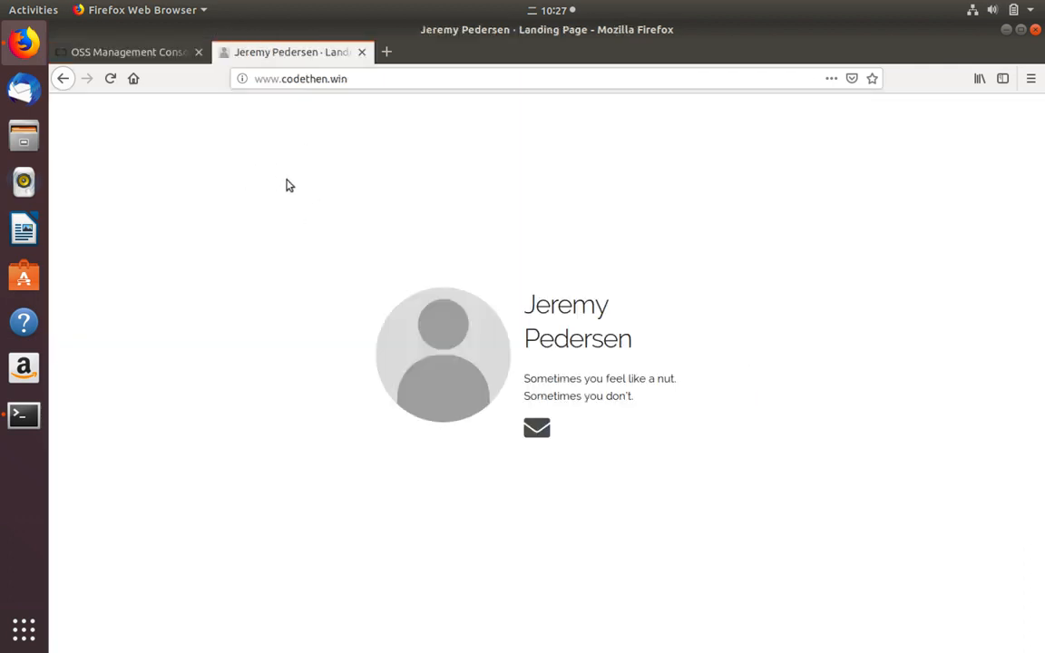
left_click(132, 52)
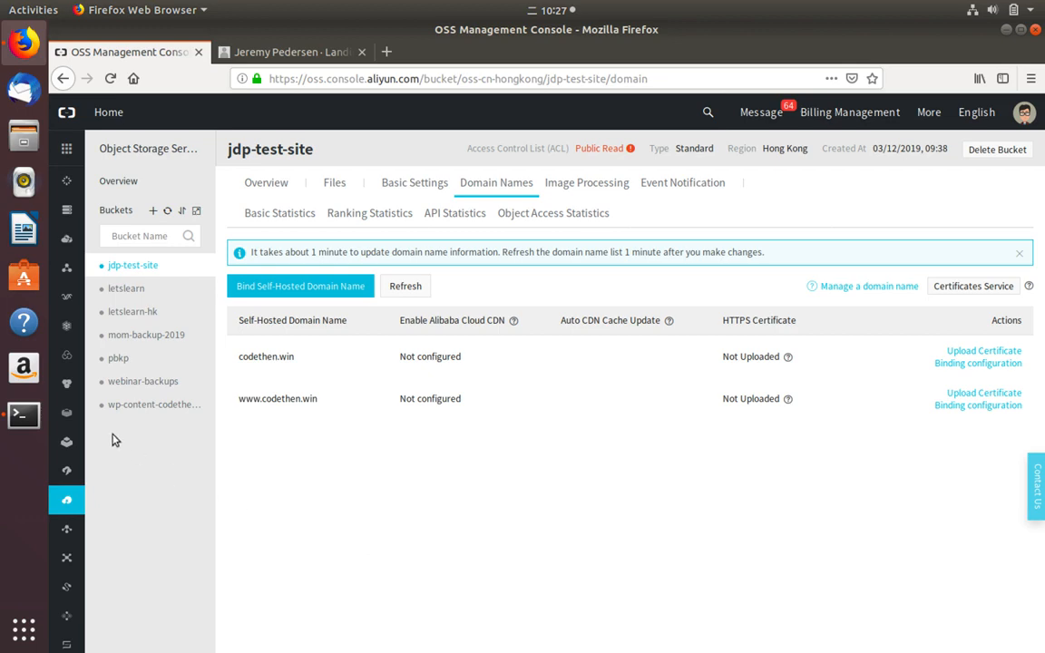
left_click(24, 415)
- Run dig codethen.win to confirm its CNAME to jdp-test-site.oss-cn-hongkong.aliyuncs.com, then return to the landing page
key("ctrl+l")
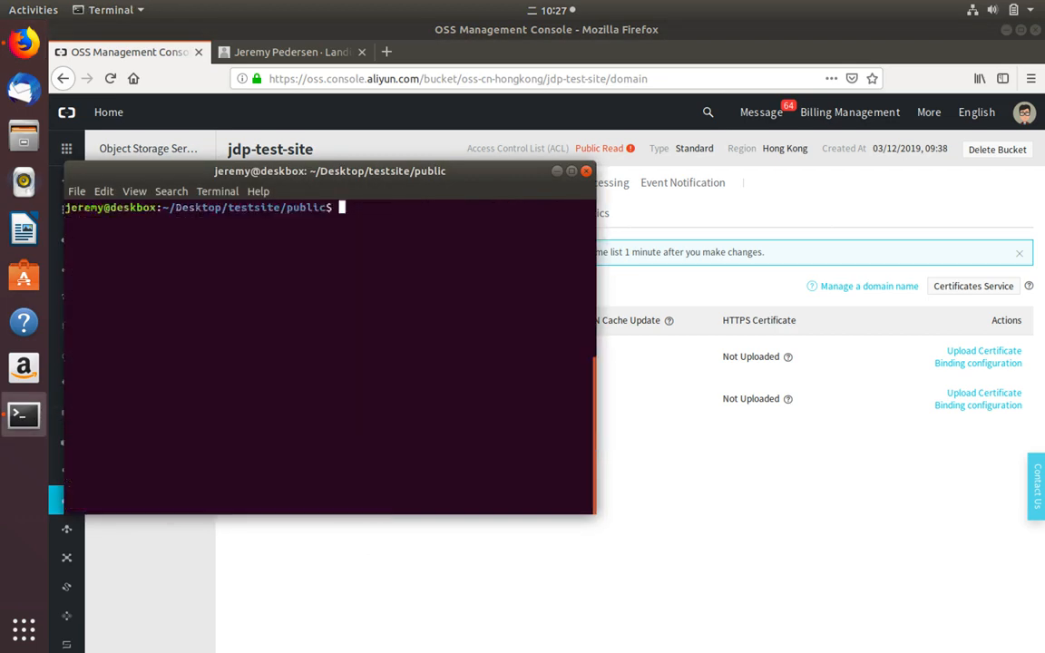
type("dig codethen.win")
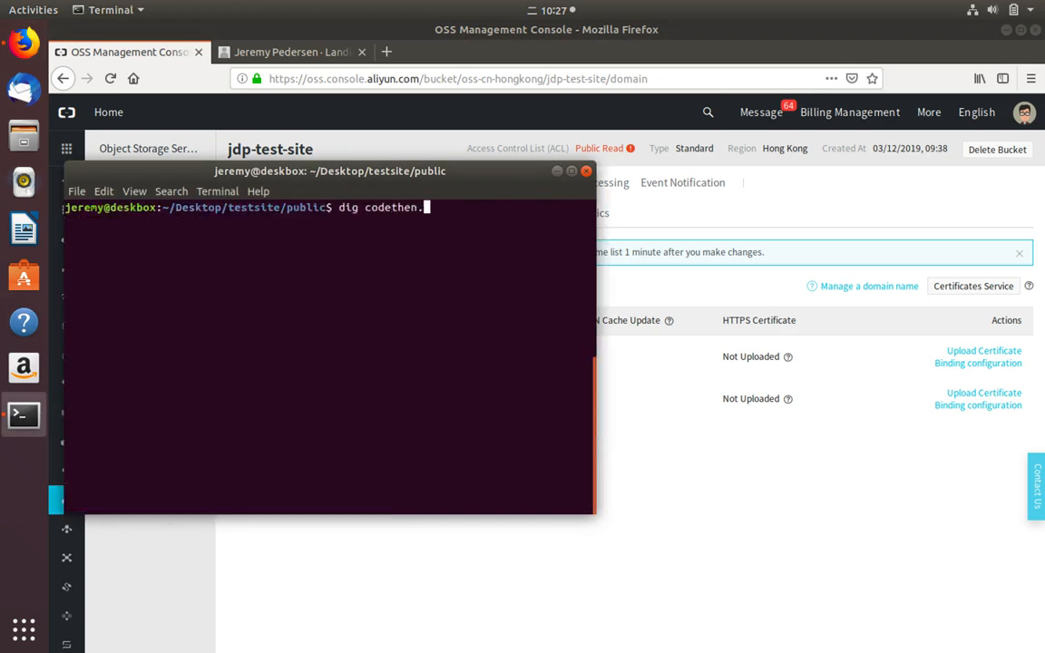
key("Return")
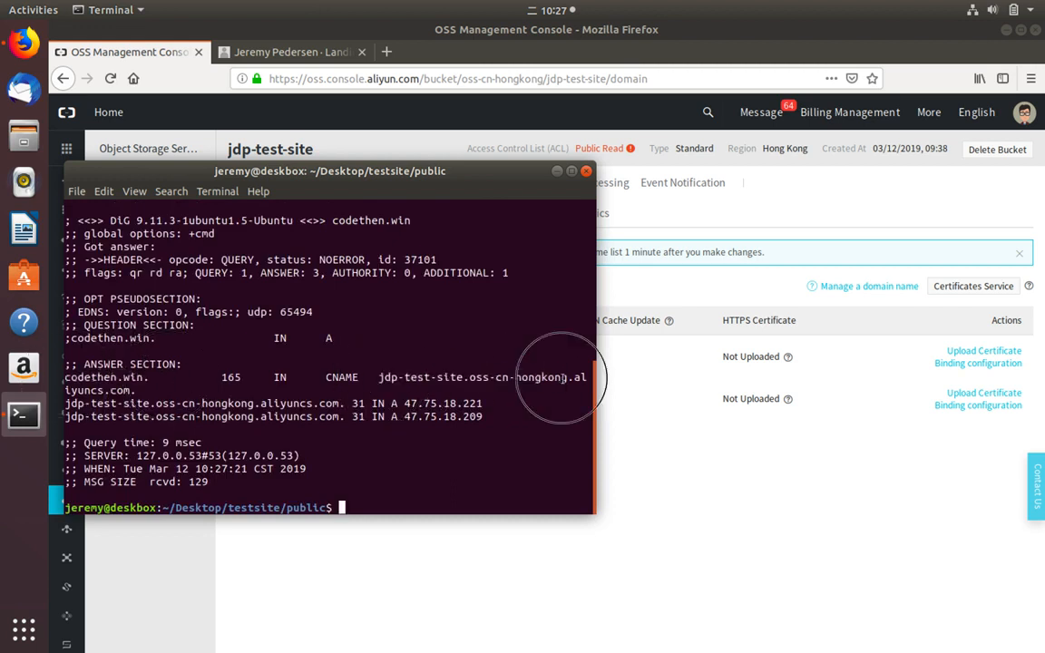
left_click(646, 447)
left_click(286, 52)
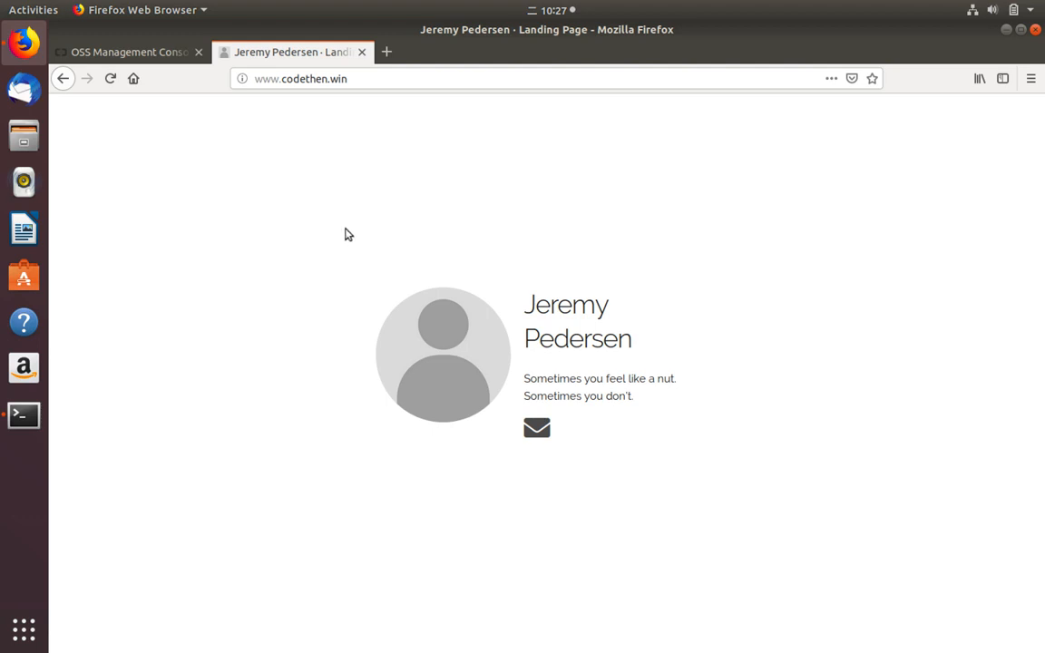
left_click(147, 52)
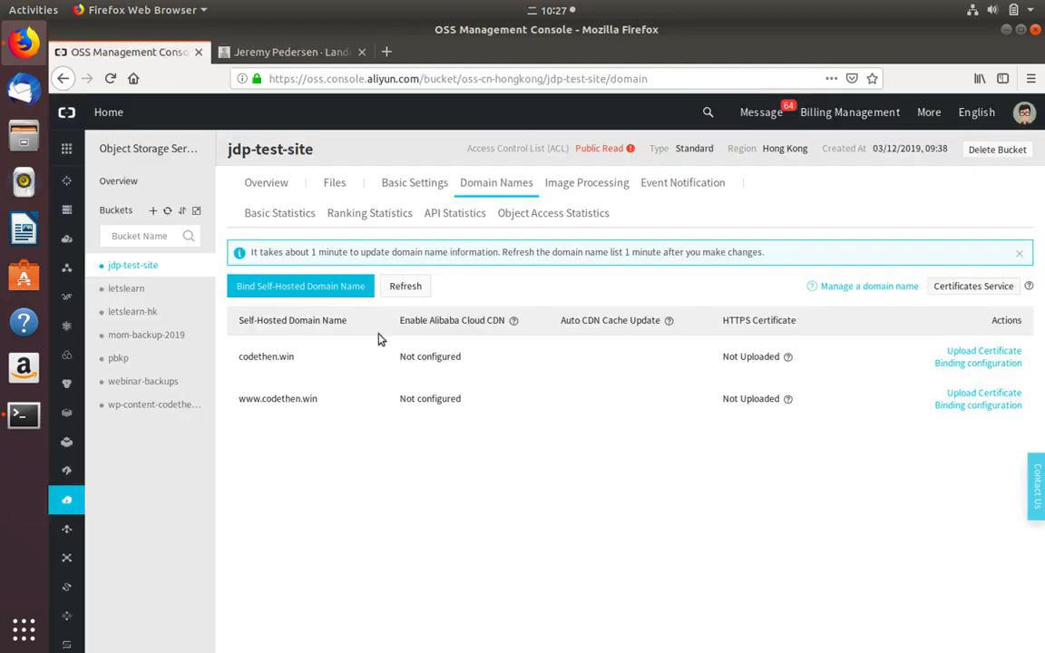